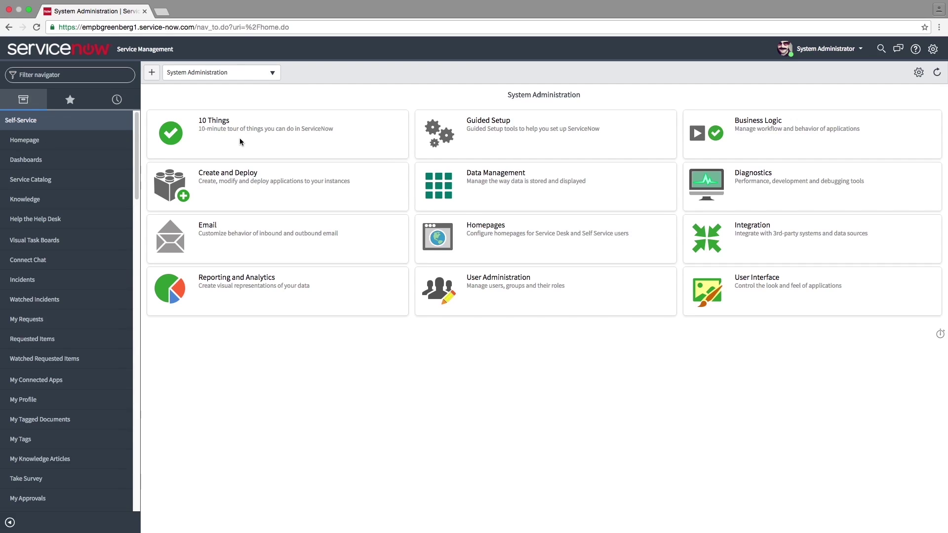
Open the CI Class Manager from the navigator using the 'ci cla' filter
click(69, 75)
text(ci cla)
click(48, 141)
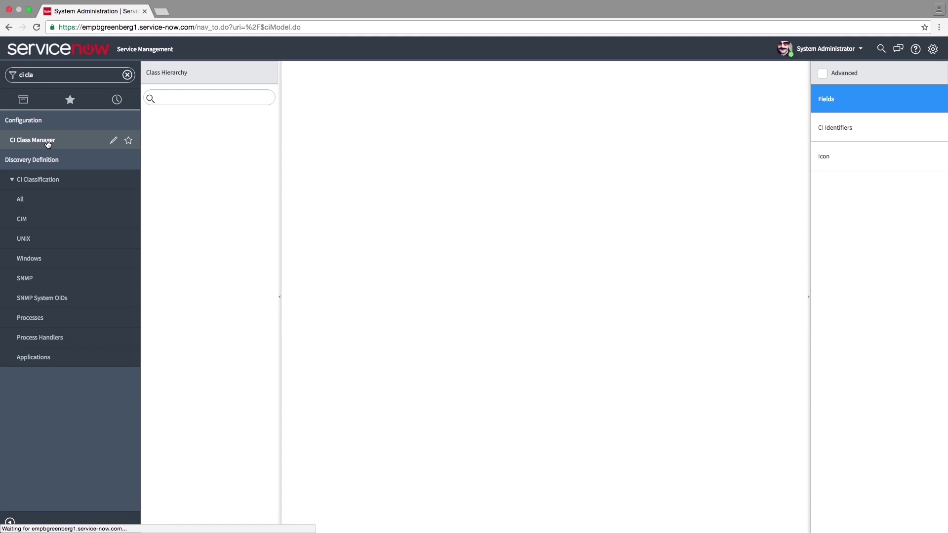
Find the Server class in the hierarchy and begin extending it with a new class
click(181, 100)
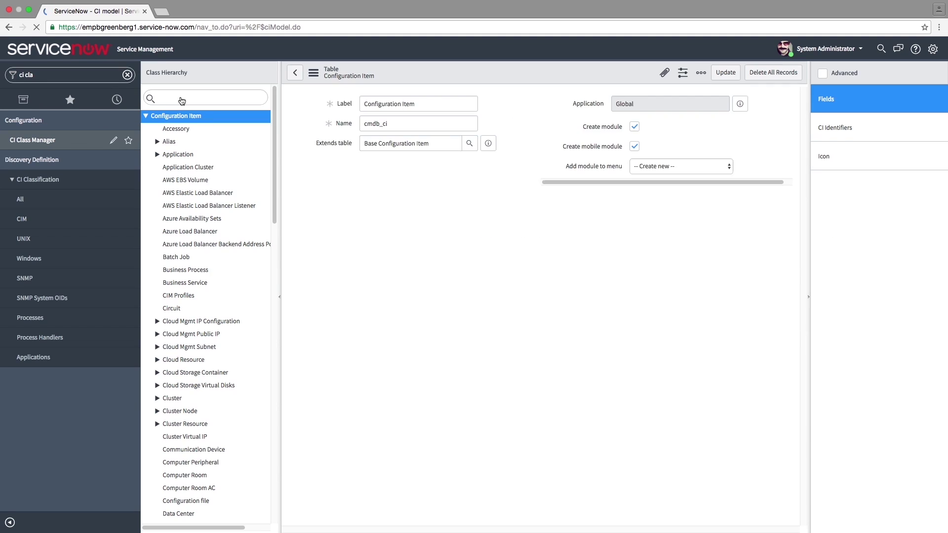
text(server)
click(164, 119)
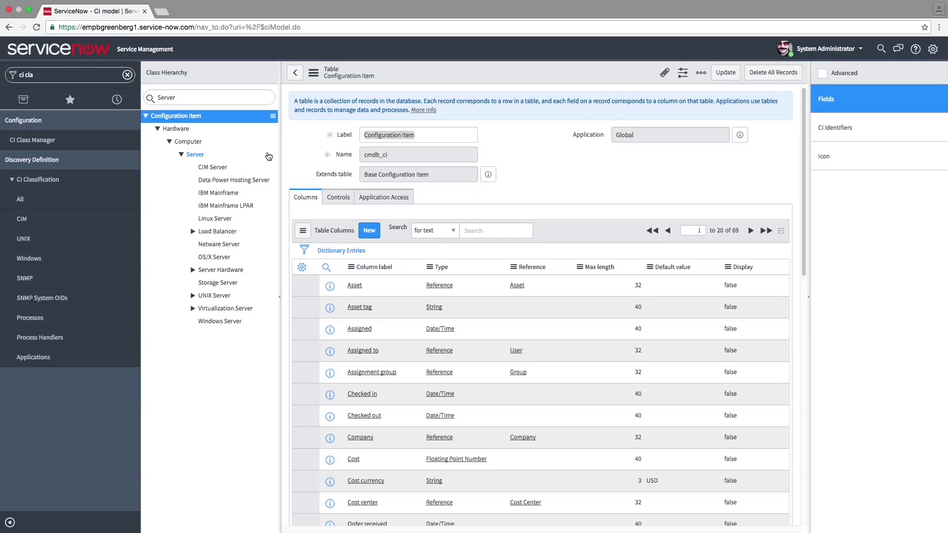
click(273, 155)
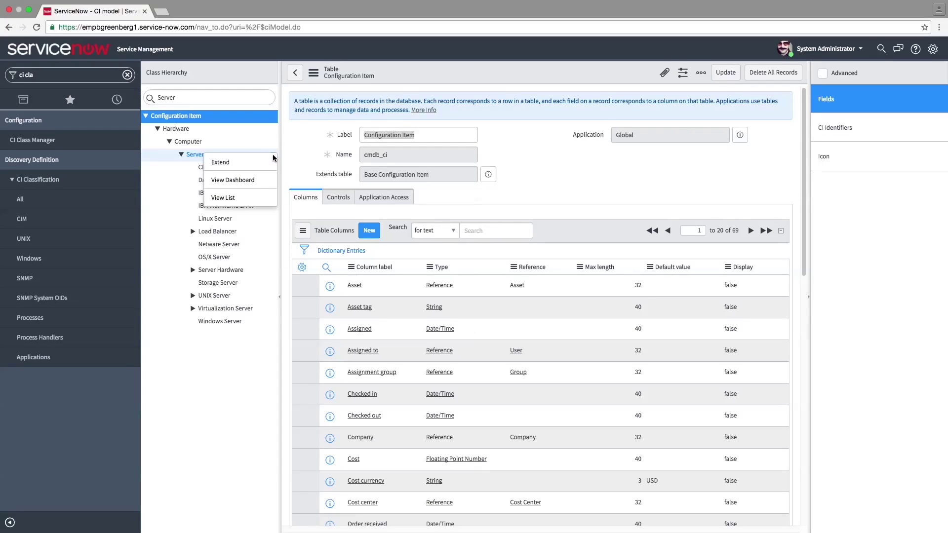
click(226, 165)
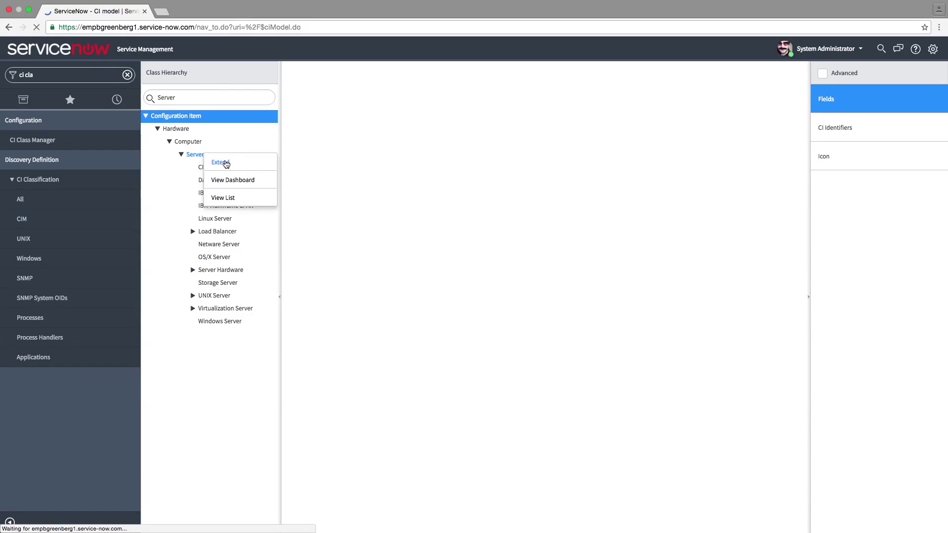
Create the class labelled 'Linux Demo' with table name cmdb_ci_linux_demo and submit it
click(372, 135)
text(Linux Demo)
key(Tab)
text(cmdb_ci_linux_demo)
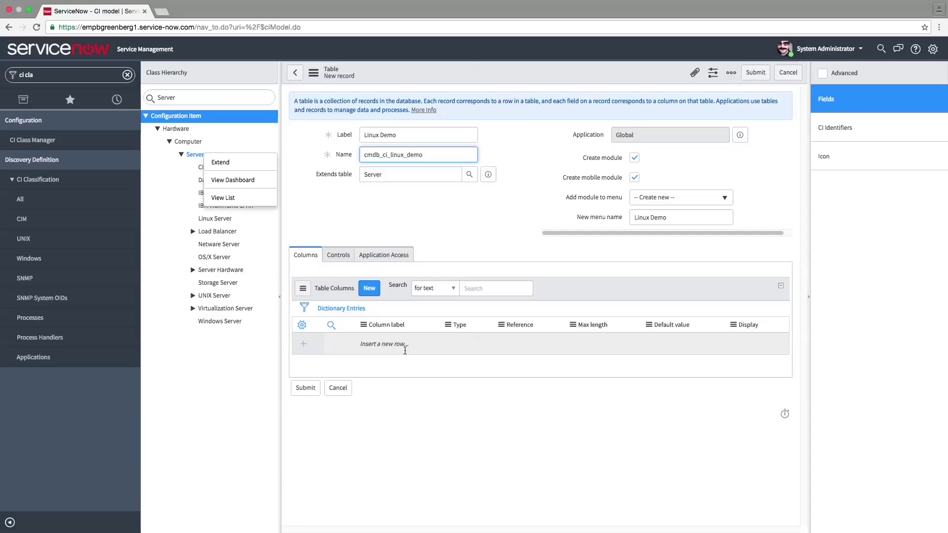
click(755, 74)
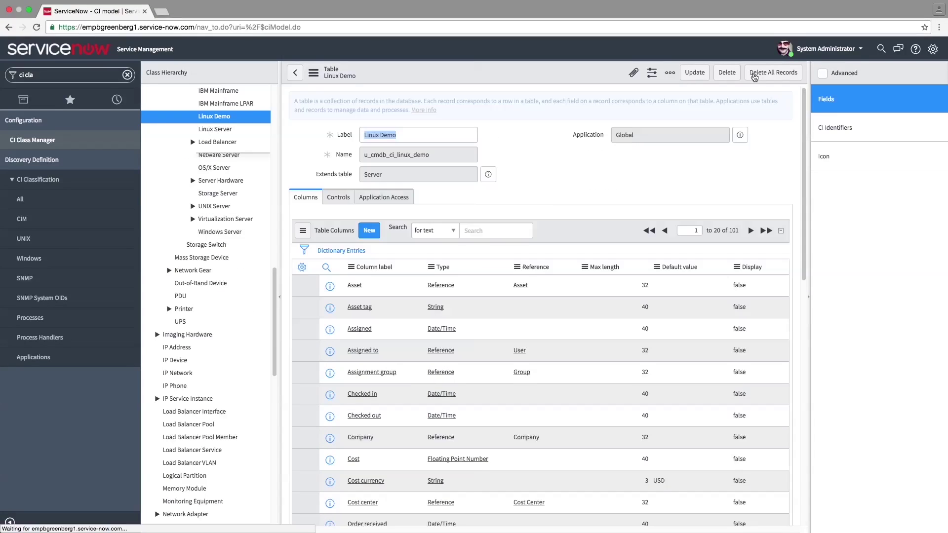
Review the Hardware Rule CI identifier and its serial_number, serial_number_type criterion attributes
click(834, 129)
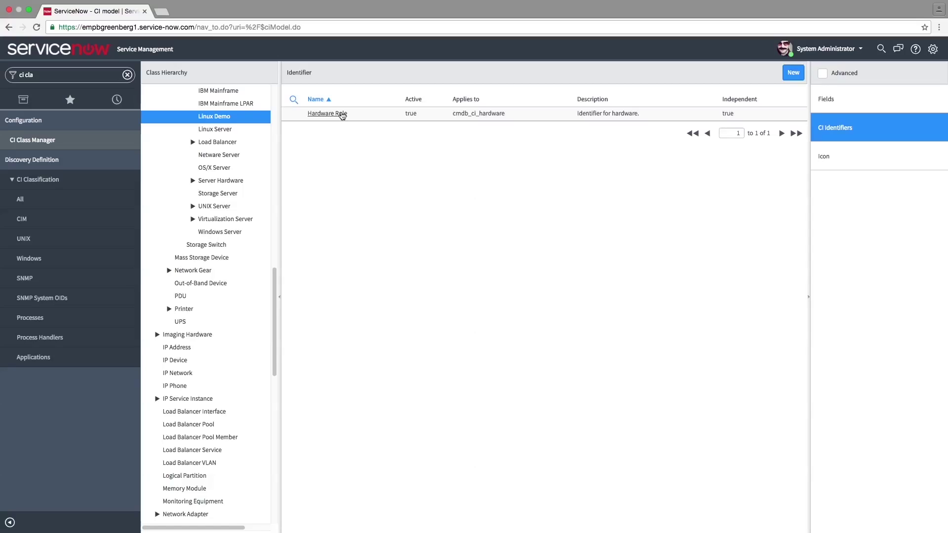
click(342, 114)
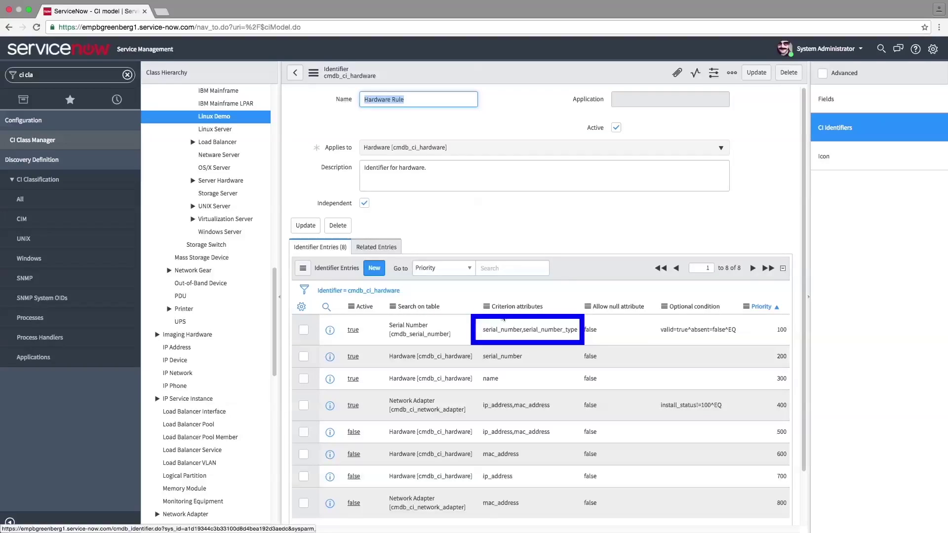
mouse_move(482, 330)
mouse_down()
mouse_move(564, 330)
mouse_move(483, 332)
mouse_up()
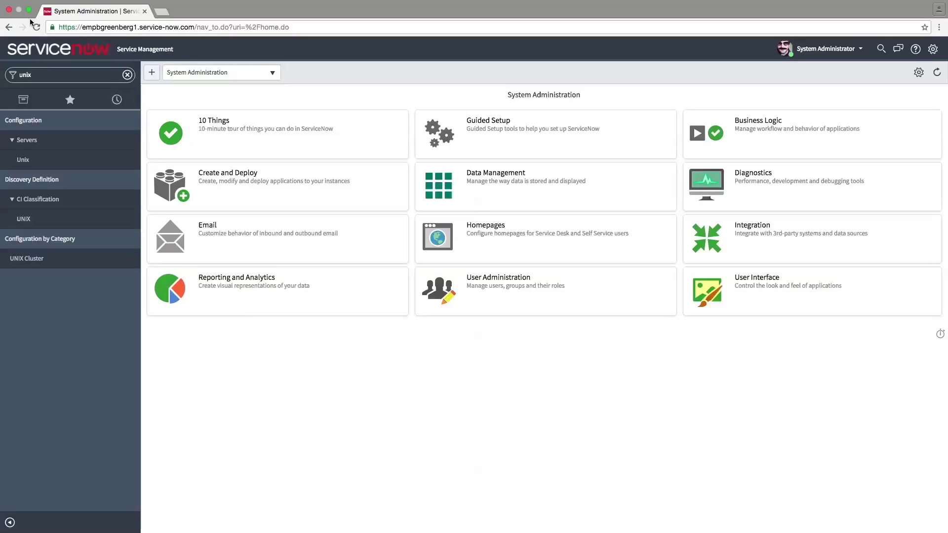
Open the UNIX classifications list using the 'clas' navigator filter
key(BackSpace)
key(BackSpace)
key(BackSpace)
key(BackSpace)
text(clas)
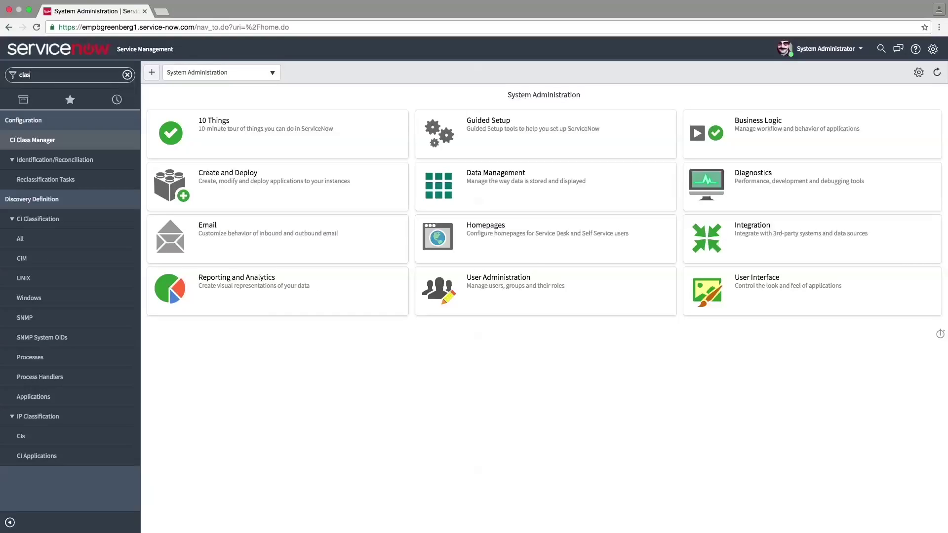
click(70, 274)
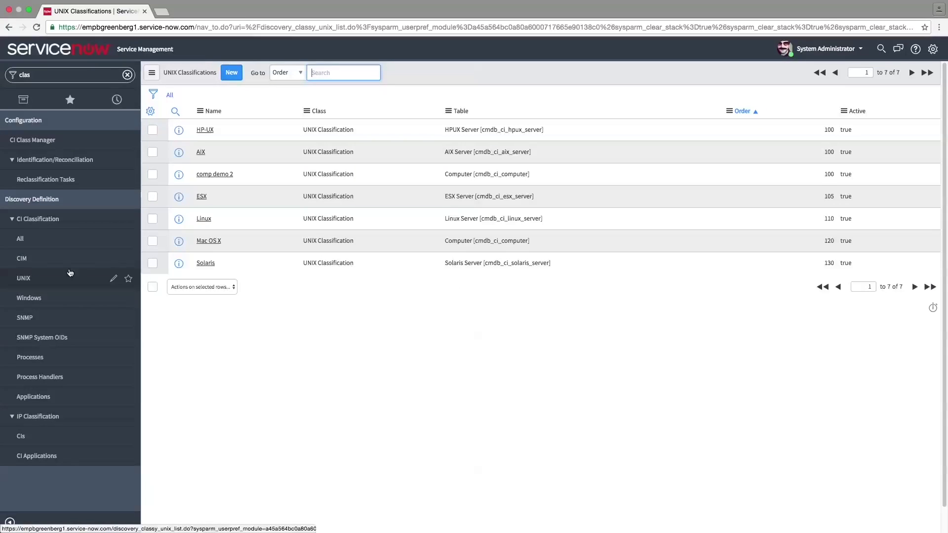
Create a UNIX classification named Linux Demo mapped to the Linux Demo table, then open its record
click(230, 72)
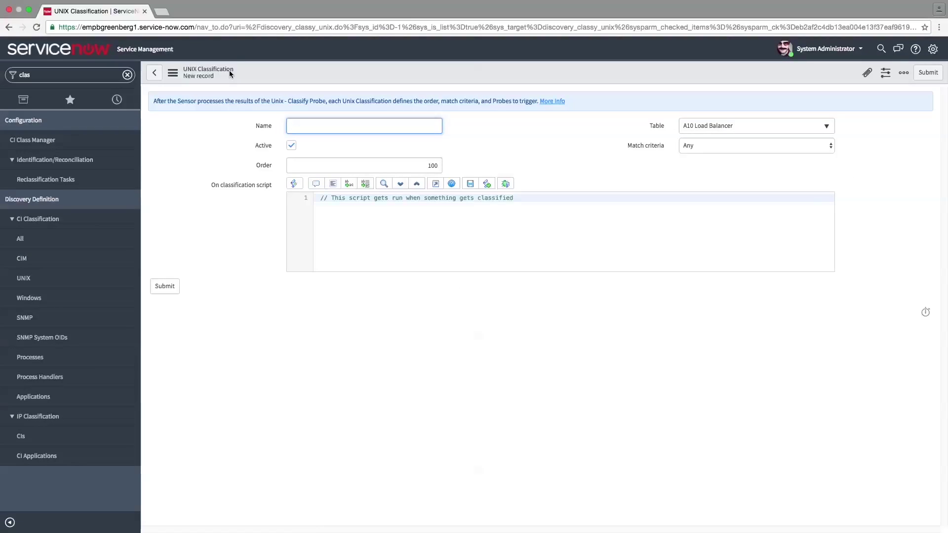
text(Linux Demo)
click(772, 130)
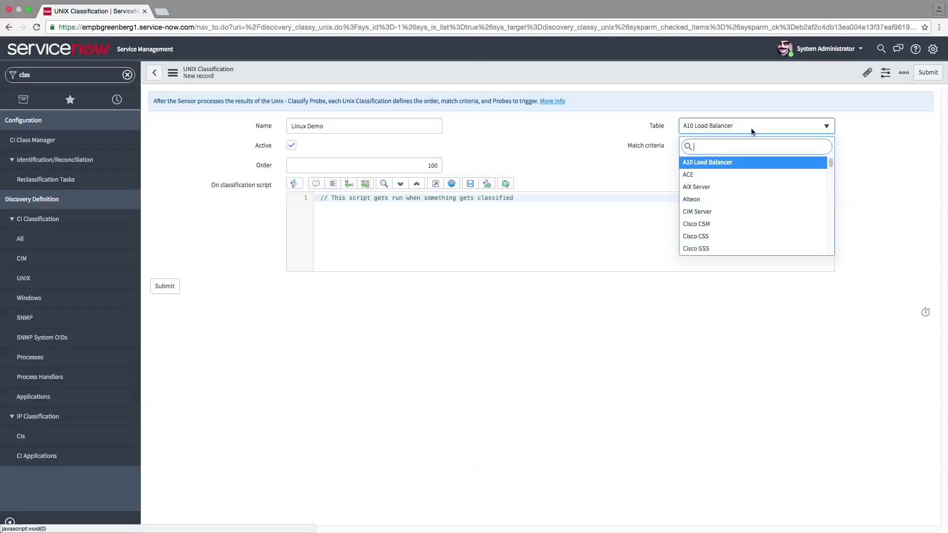
text(linu)
click(706, 167)
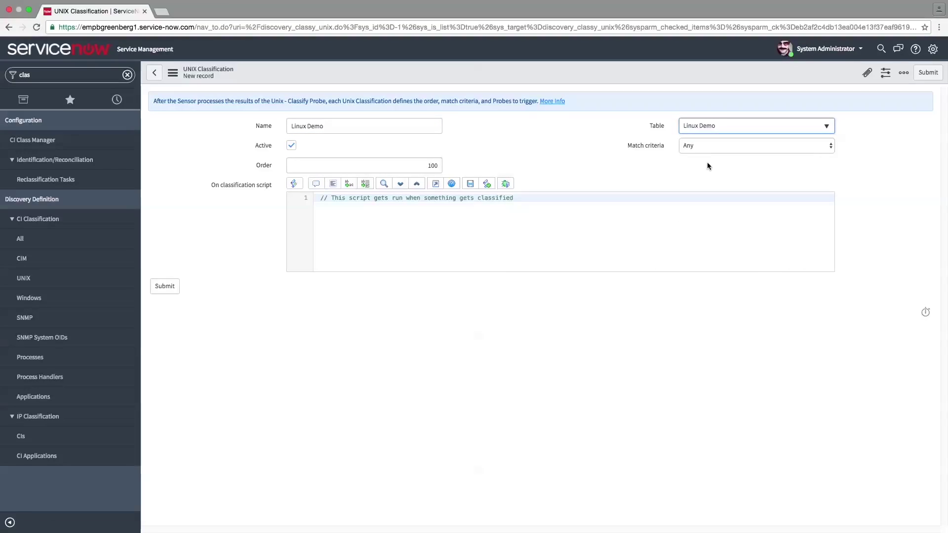
click(166, 286)
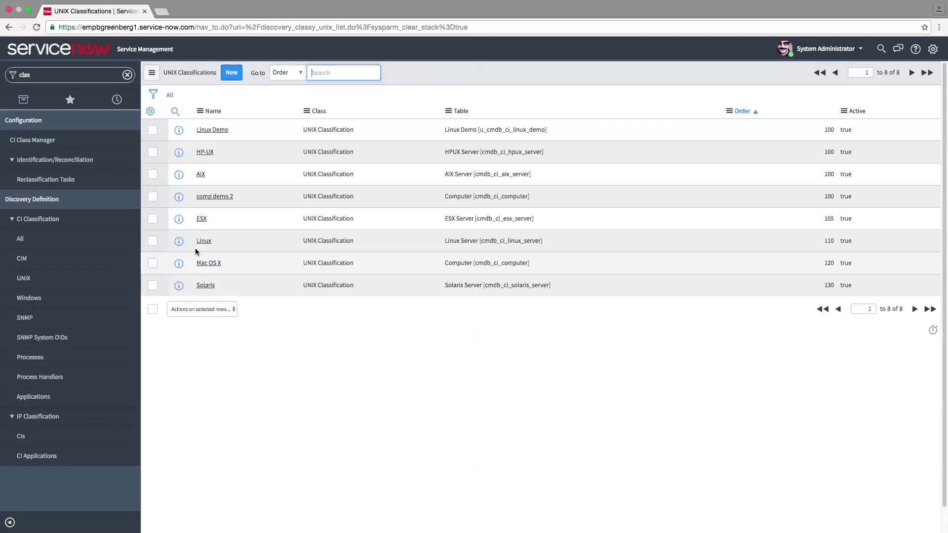
click(217, 130)
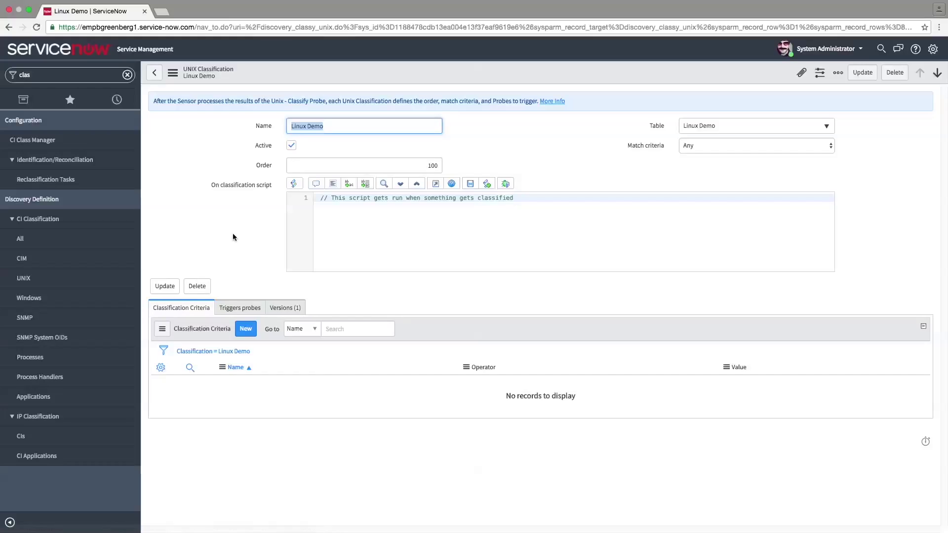
click(245, 329)
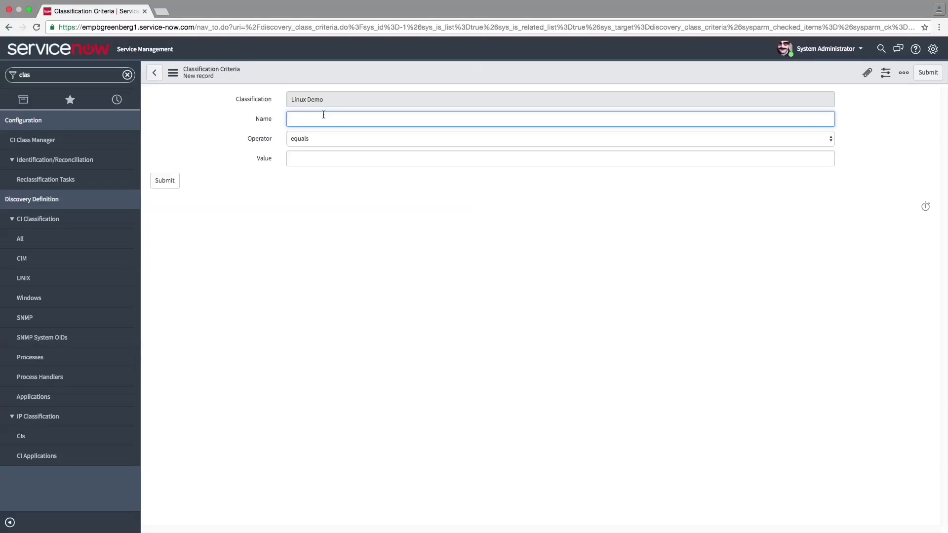
Add the criterion name equals linux and check the classification's Triggers probes list
text(name)
click(318, 139)
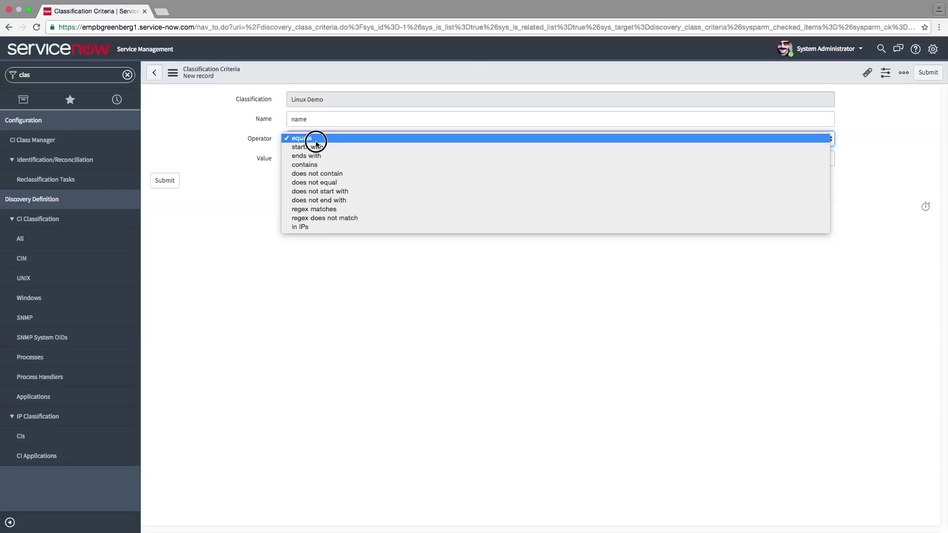
click(317, 139)
click(315, 157)
text(linux)
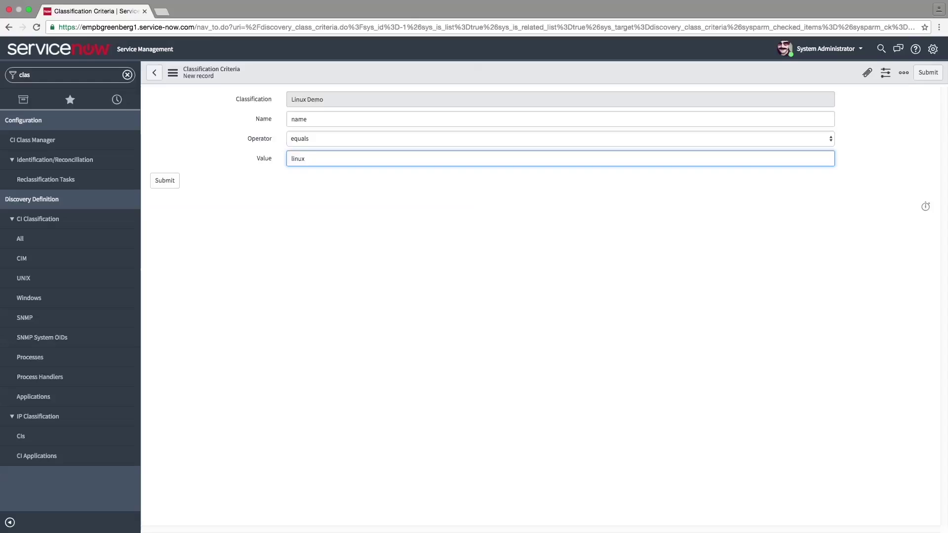
click(165, 181)
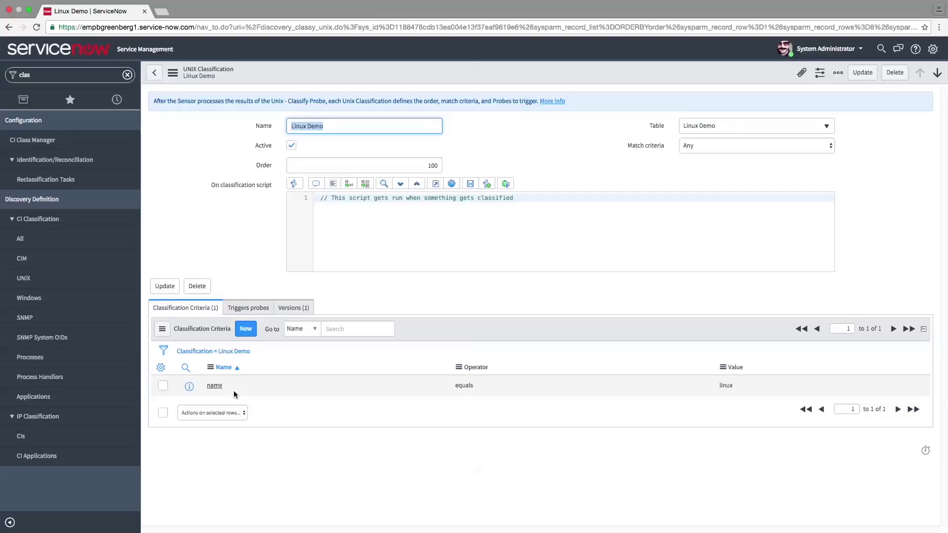
click(262, 309)
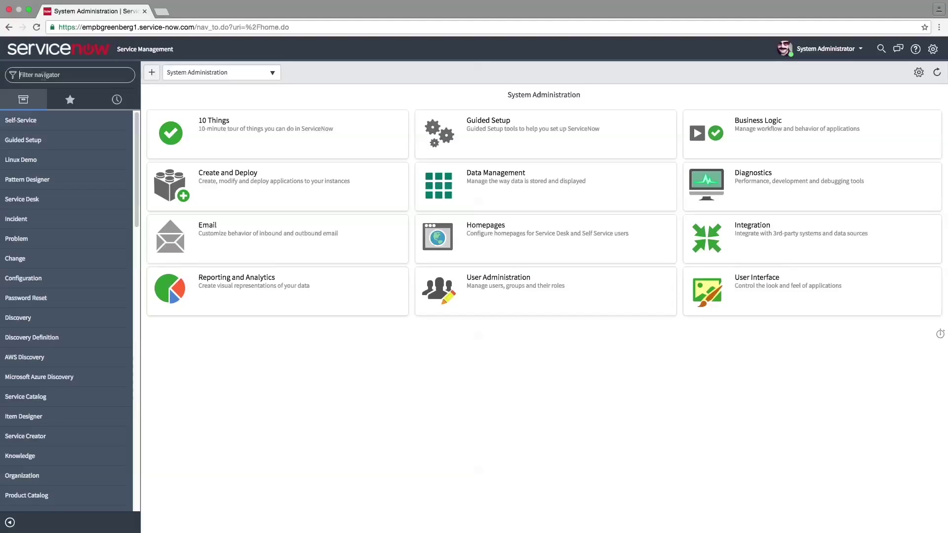
Open Discovery Patterns via the 'pattern' filter and start a new pattern
text(pattern)
click(47, 144)
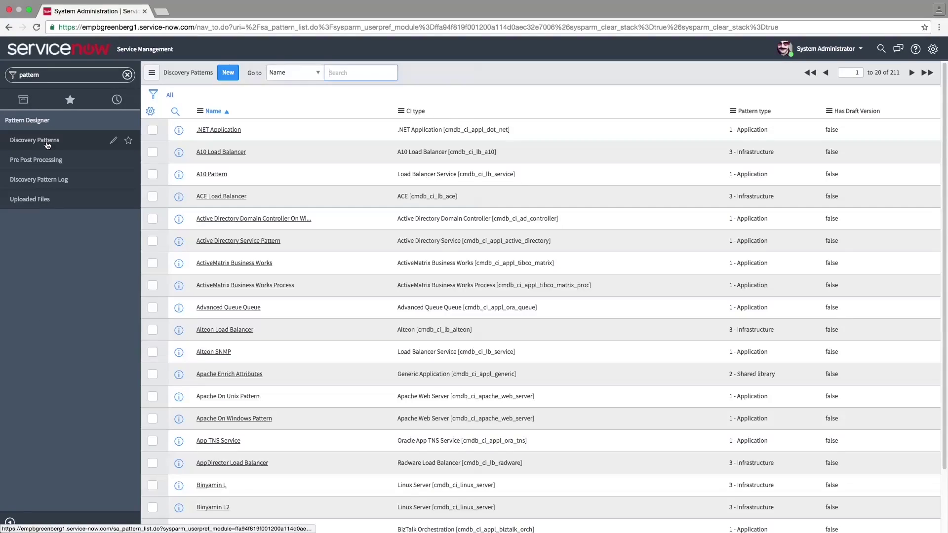
click(227, 74)
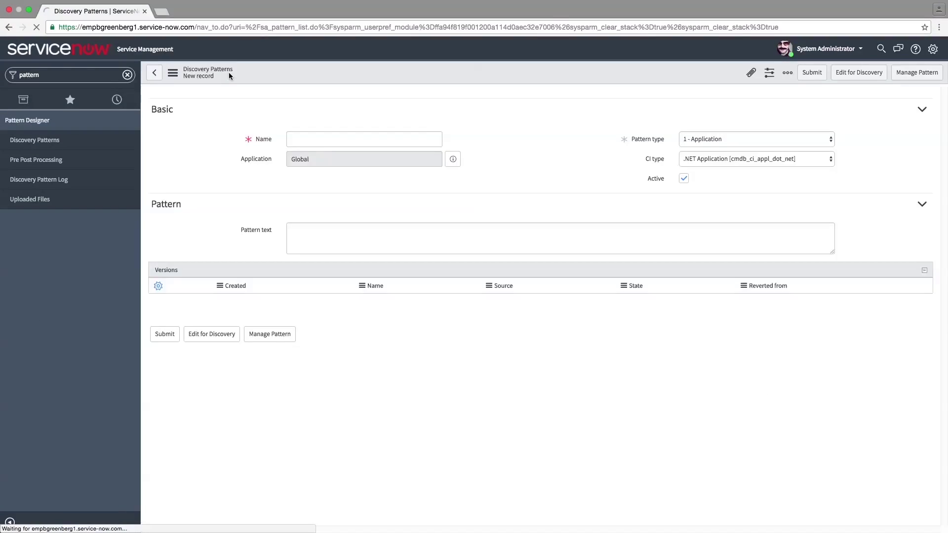
click(172, 124)
Save the pattern as Linux Demo, type 3 - Infrastructure, with CI type Linux Demo
click(317, 216)
text(Linux Demo)
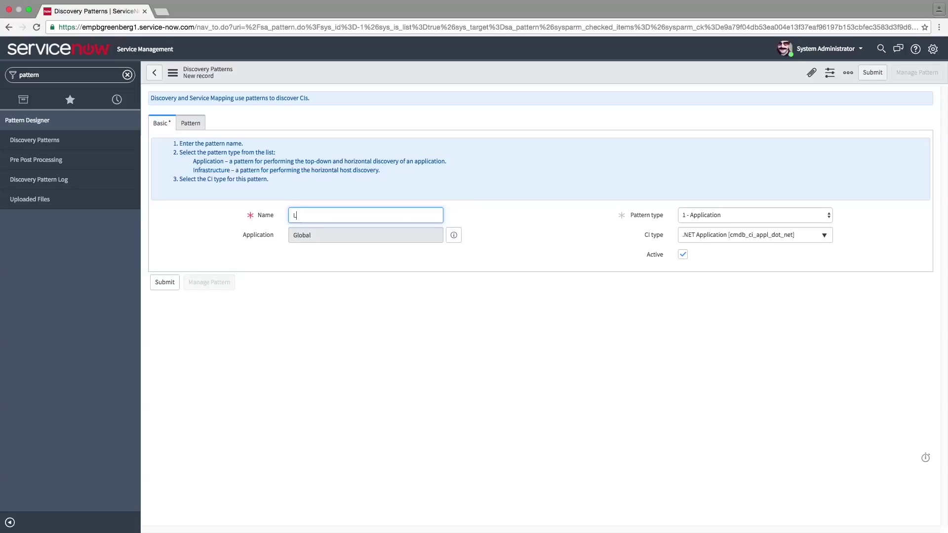
click(693, 216)
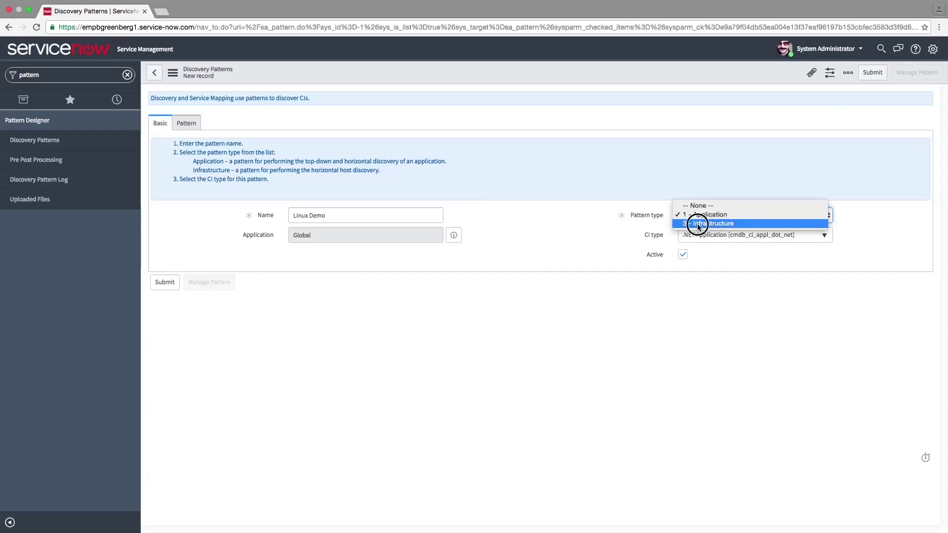
click(699, 224)
click(705, 236)
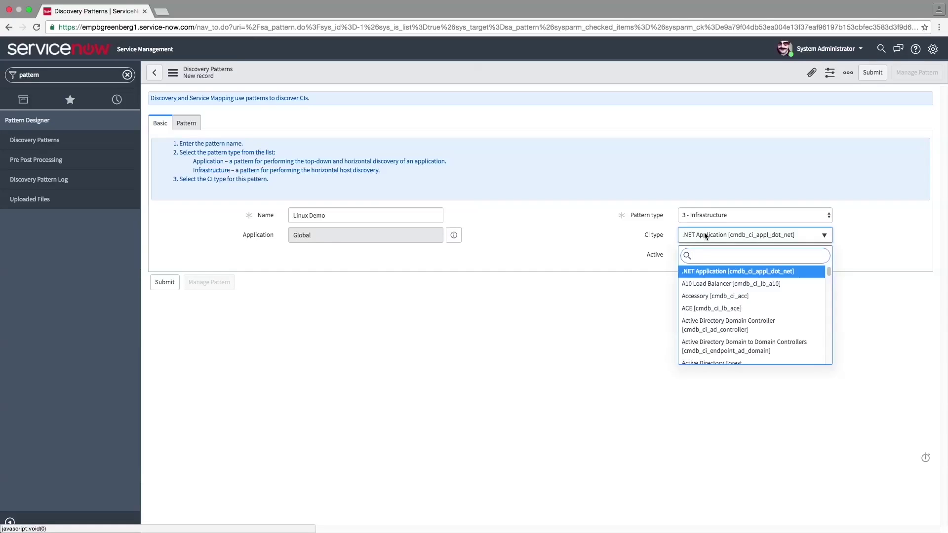
text(lin)
click(714, 273)
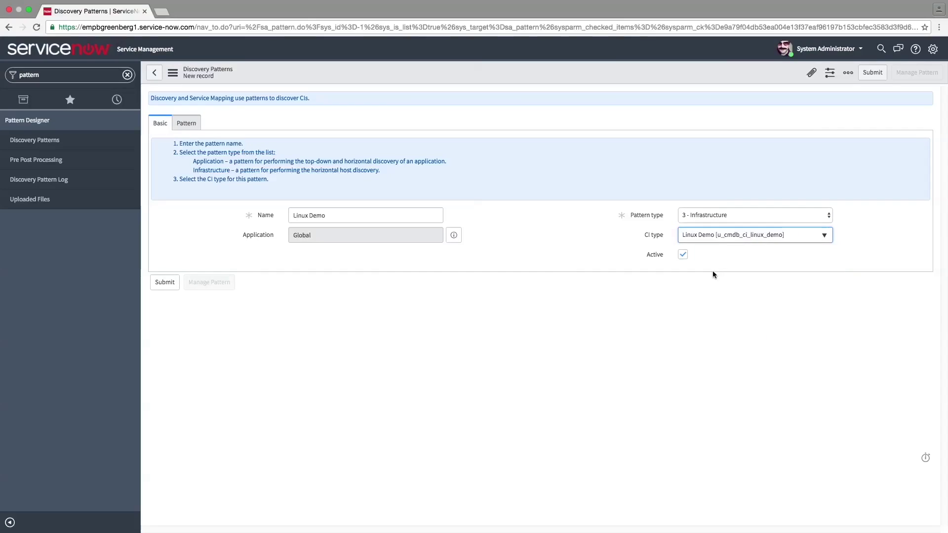
click(174, 282)
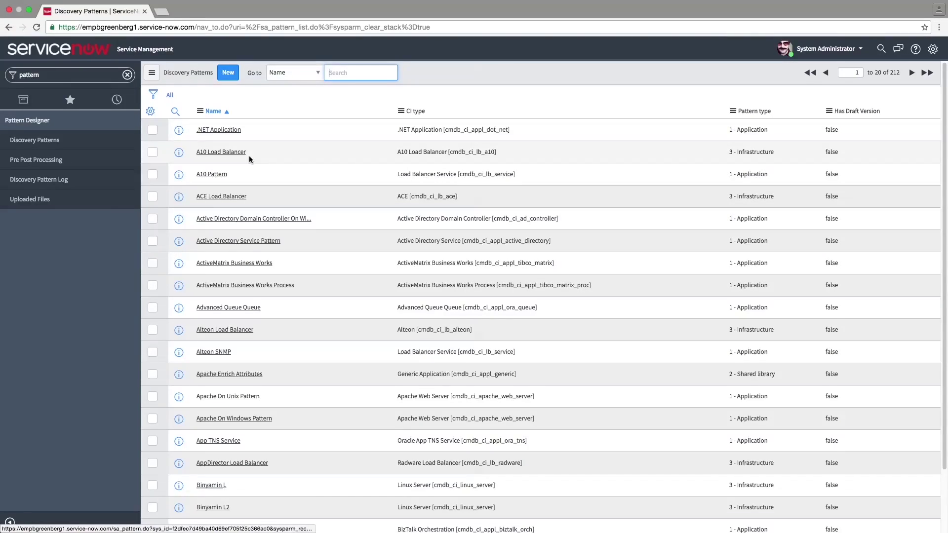
Filter patterns to 'linux', open Linux Demo, and review its pattern text and Related CI Types
text(linux)
key(Return)
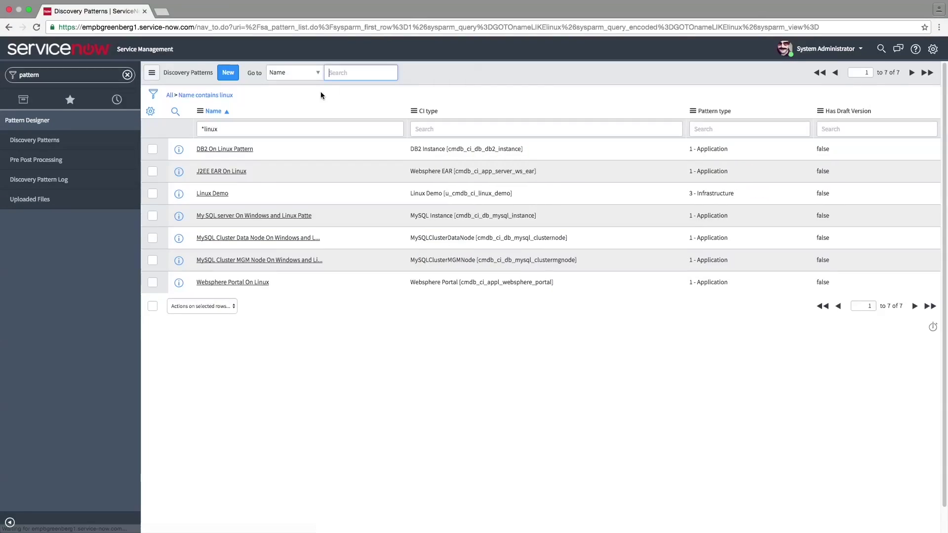
click(208, 194)
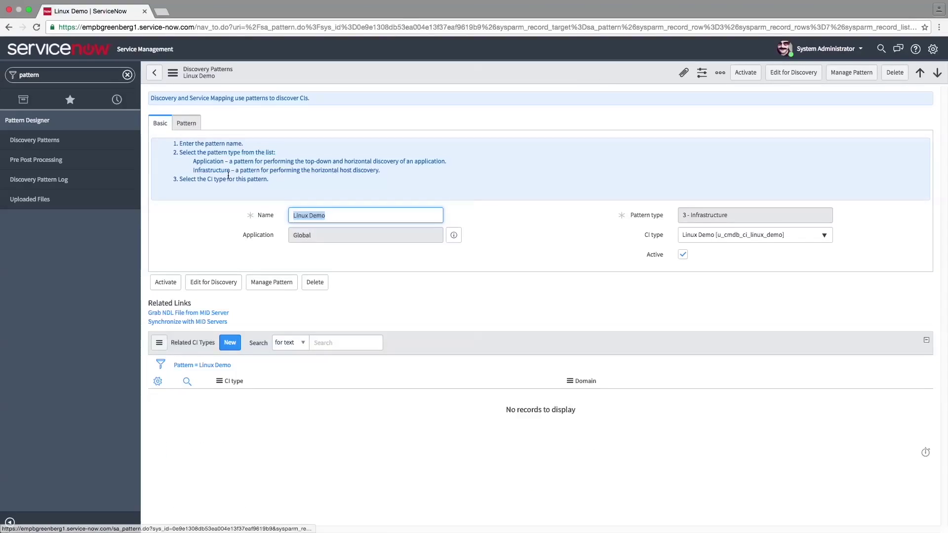
click(187, 123)
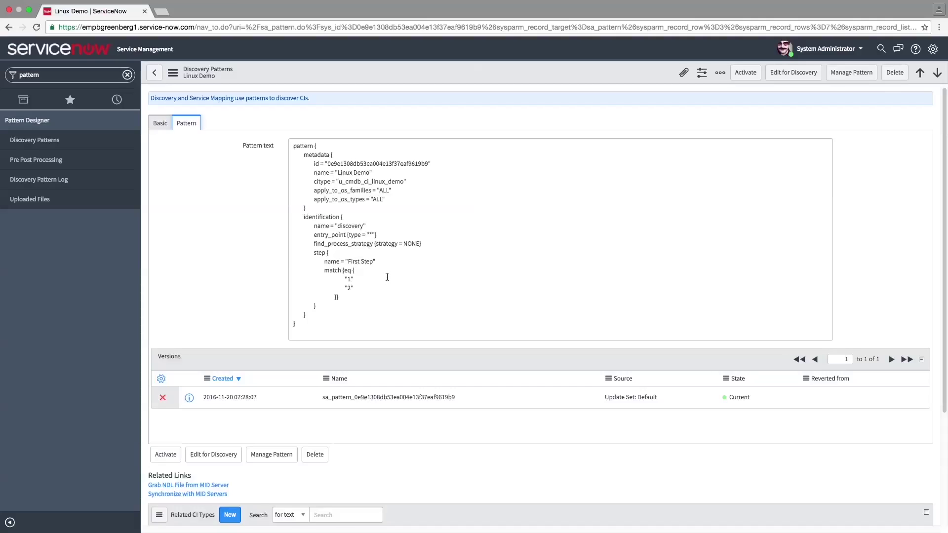
scroll(387, 277, down, 3)
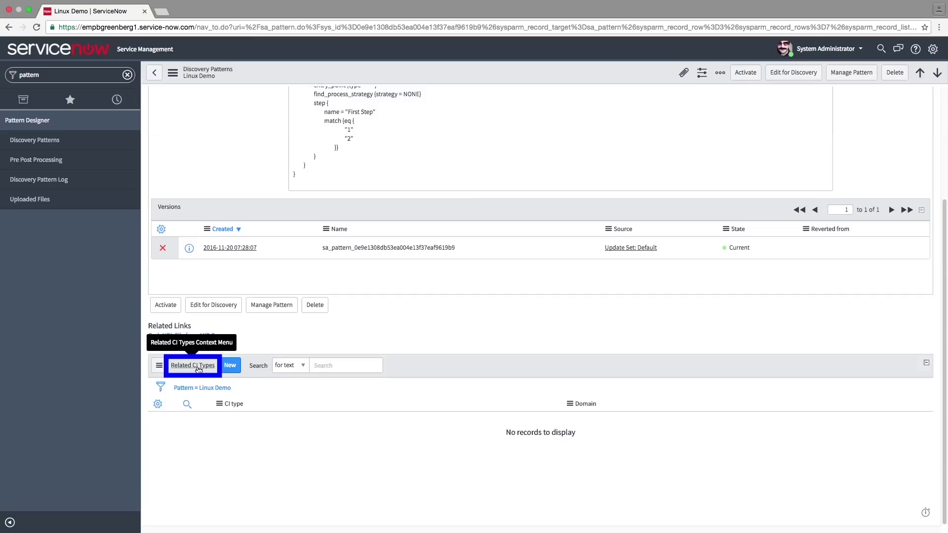
Add Disk [cmdb_ci_disk] as a related CI type of the Linux Demo pattern
click(230, 365)
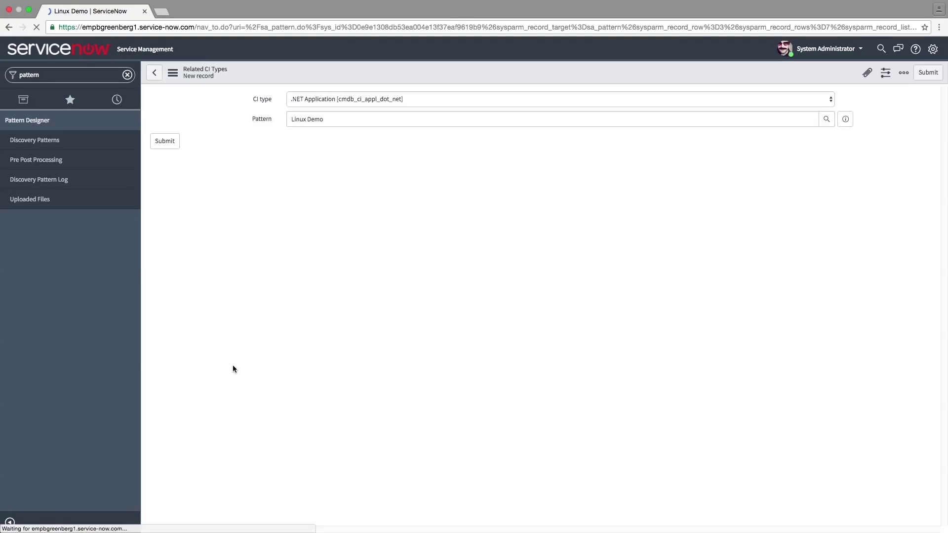
click(318, 97)
text(disk)
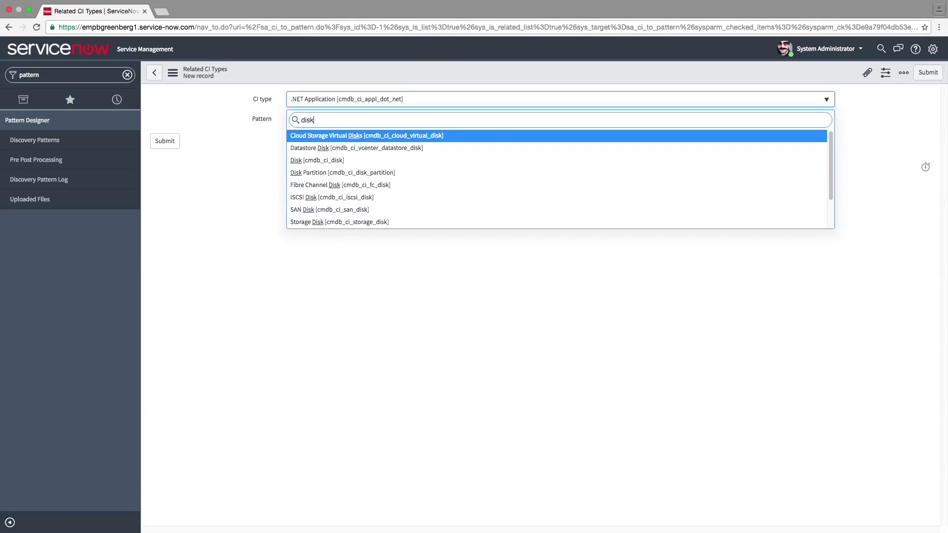
click(311, 160)
click(168, 140)
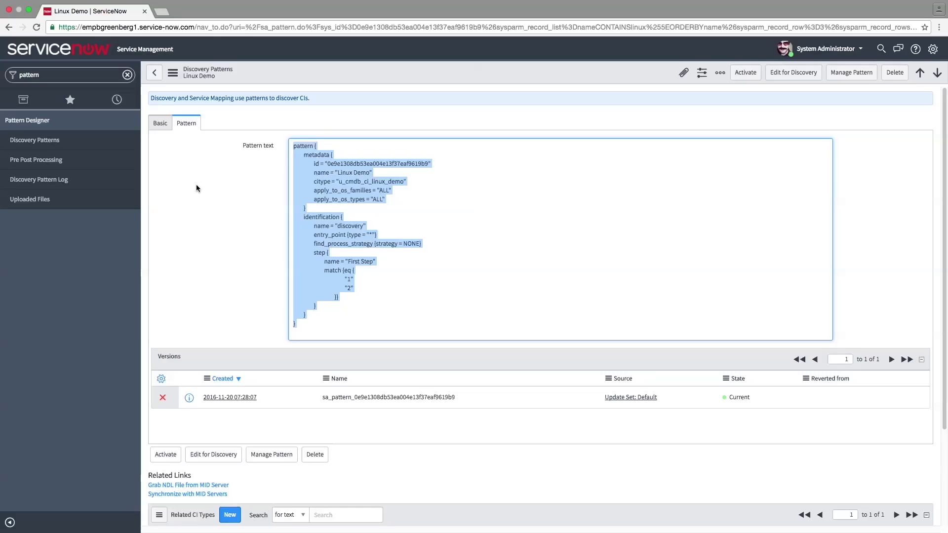
click(804, 75)
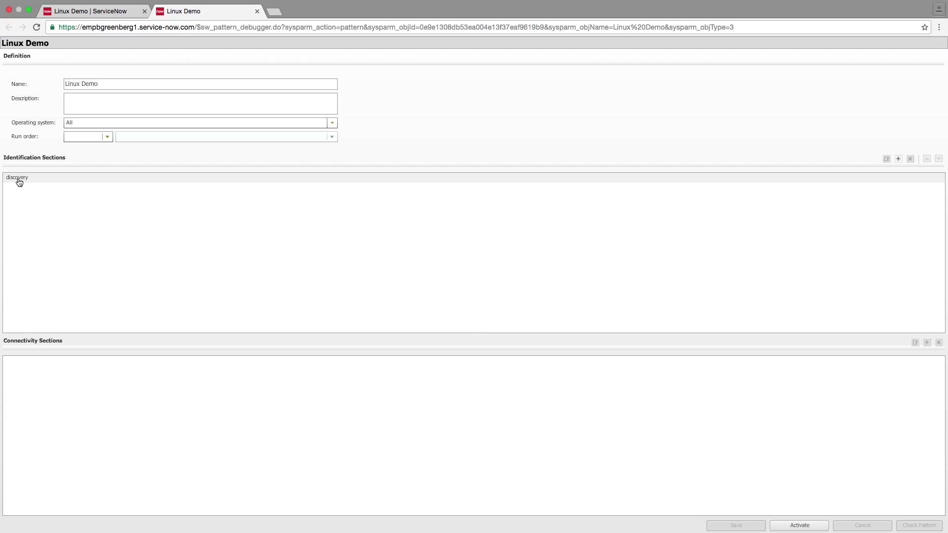
Open the discovery identification section to show its First Step
double_click(19, 183)
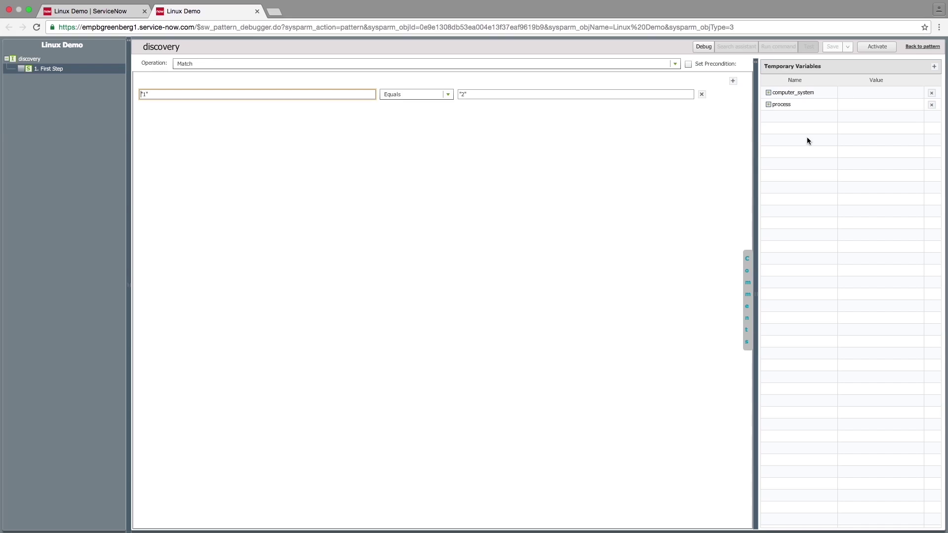
Run a debug session of the discovery section against host 10.196.39.209
click(705, 47)
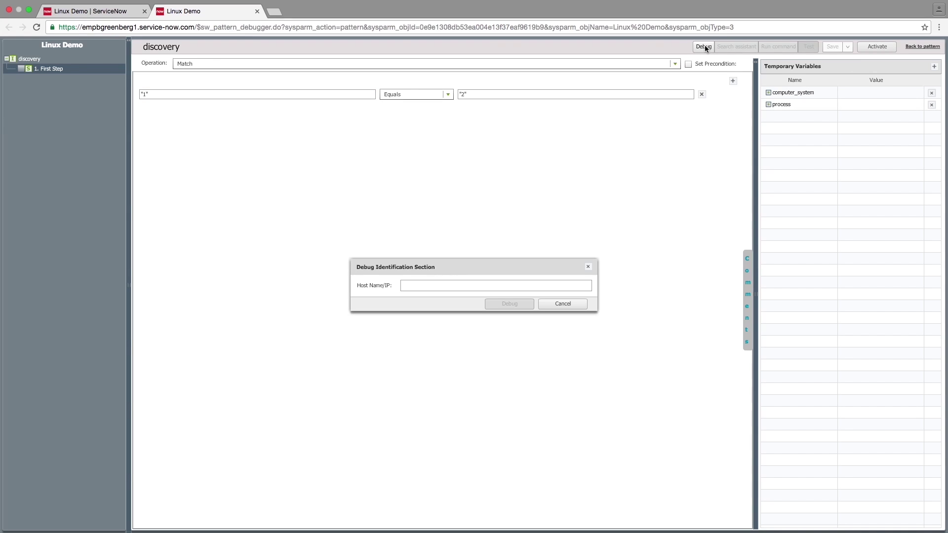
text(10.196.39.209)
click(495, 303)
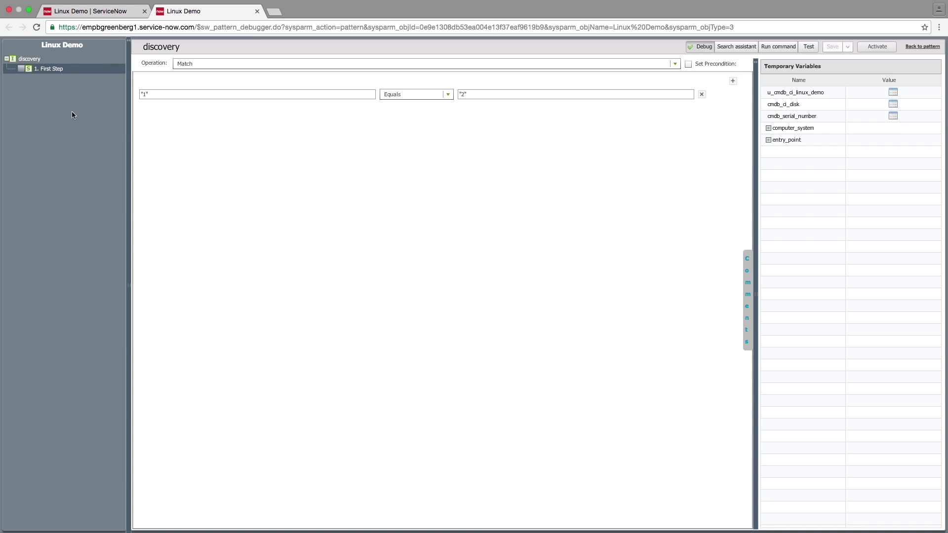
right_click(43, 64)
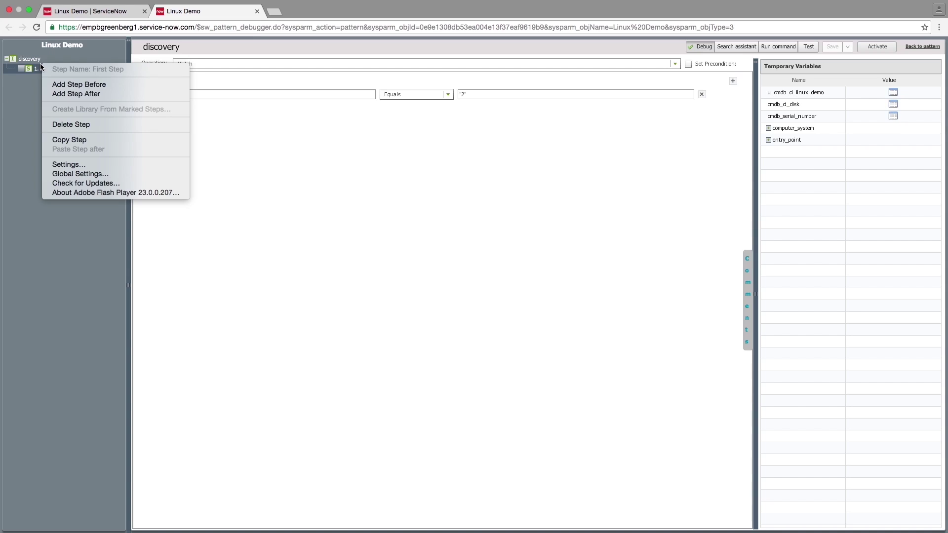
Insert a Parse command output step before First Step that runs cat /proc/cpuinfo
click(88, 86)
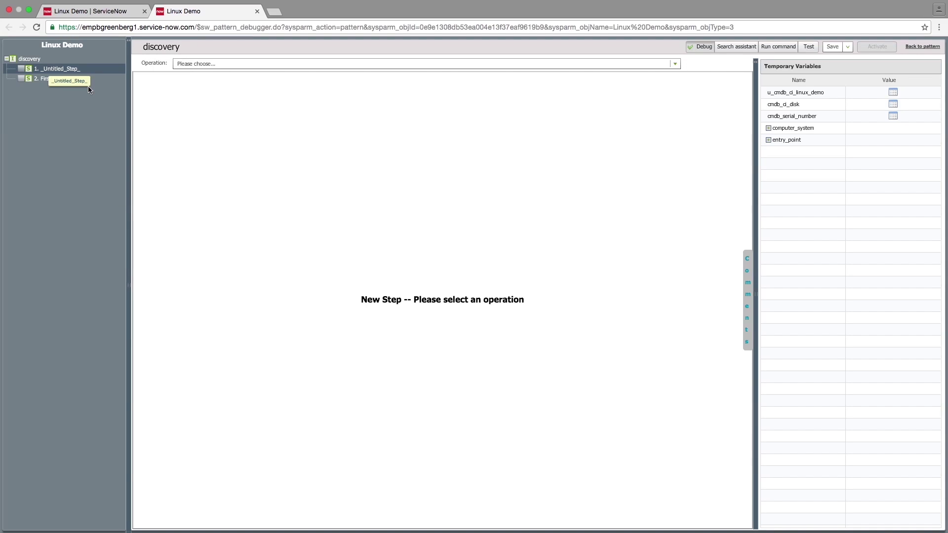
click(228, 61)
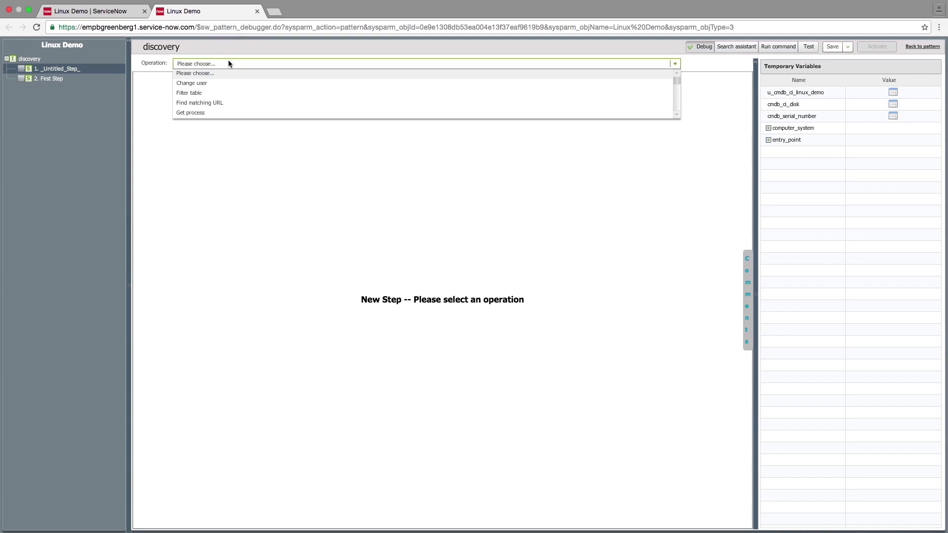
key(p)
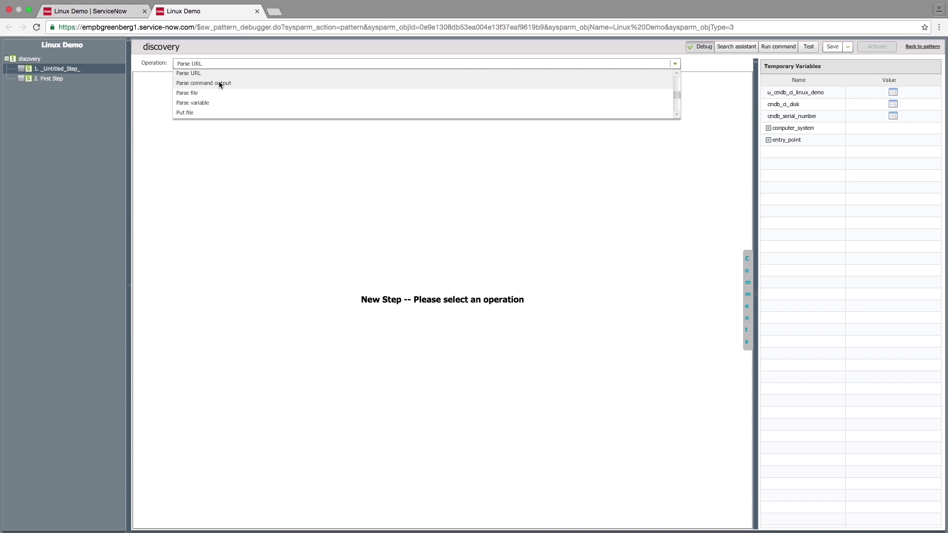
click(220, 84)
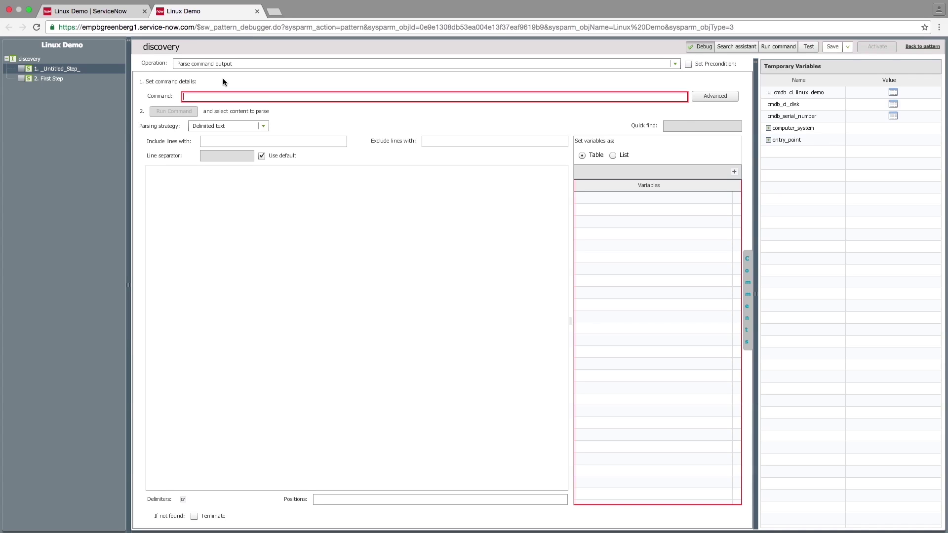
text(cat /proc/cpuinfo)
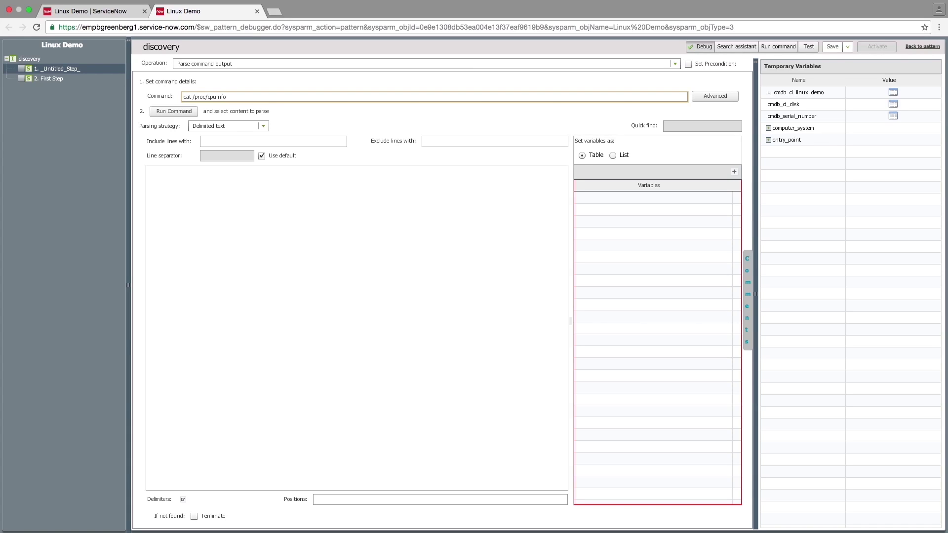
click(175, 111)
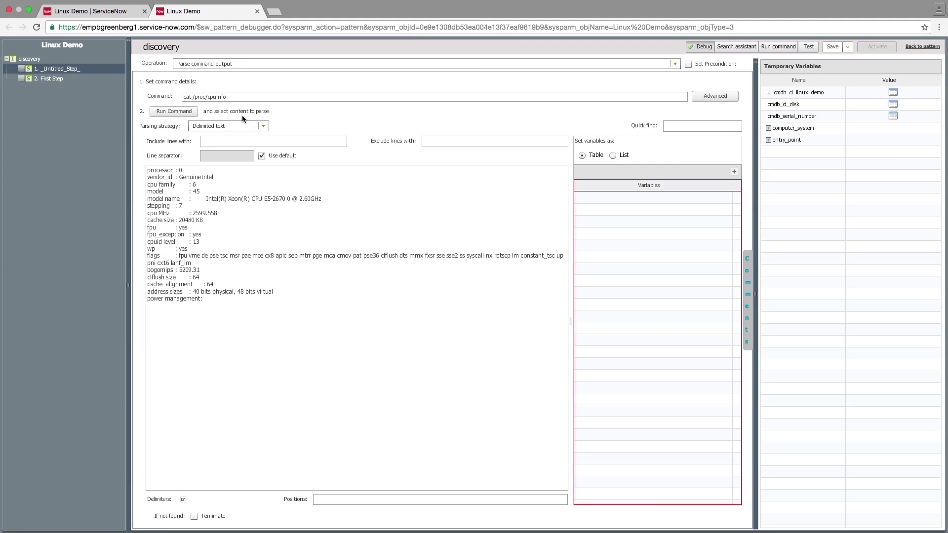
Parse the command output with Regular expression (.*) into a new cpu_data variable
click(247, 126)
scroll(227, 158, down, 2)
click(221, 148)
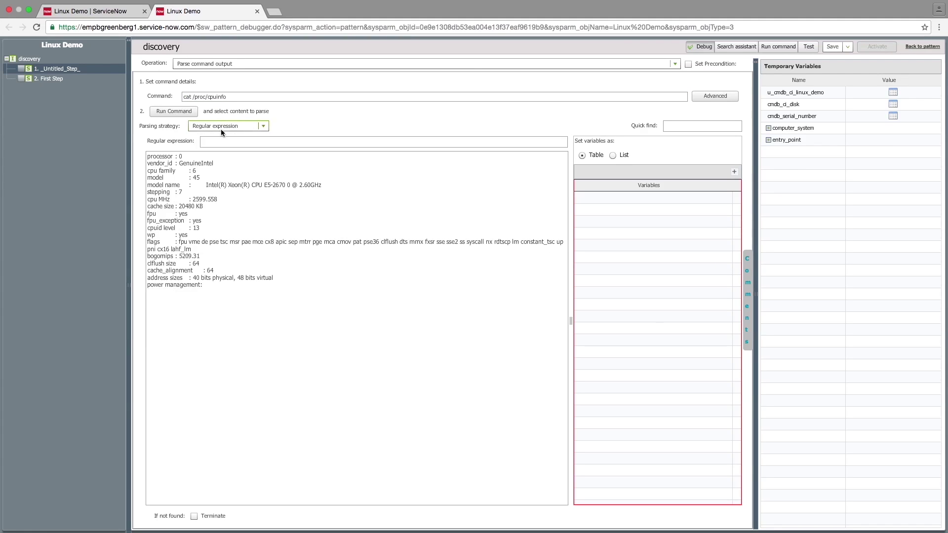
text((.*))
click(609, 197)
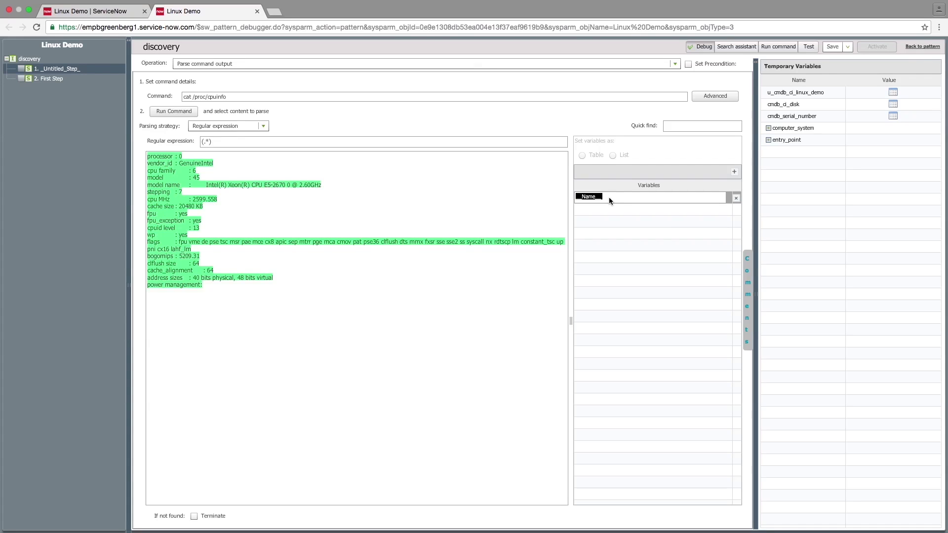
text(cpu_data)
click(73, 69)
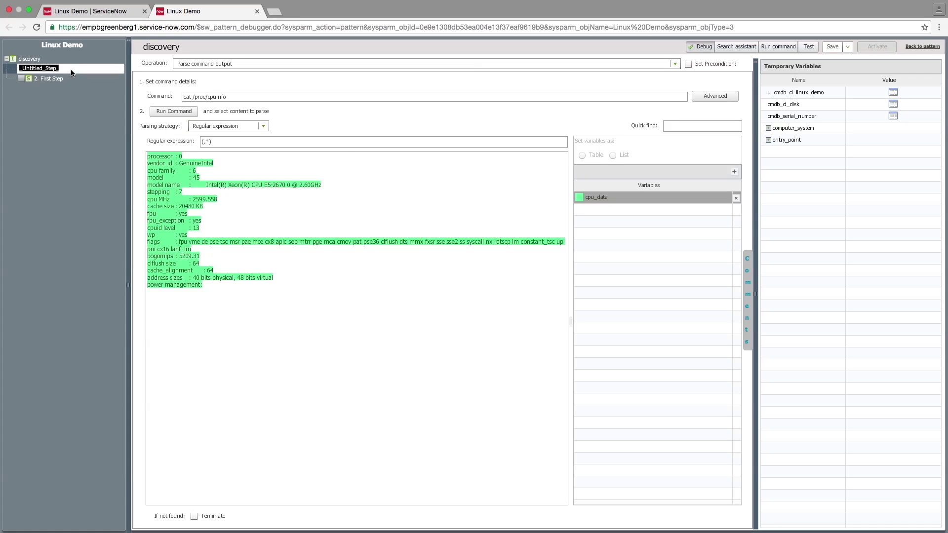
Rename the step to Get CPU info, then test it and close the results
text(Get CPU info)
key(Return)
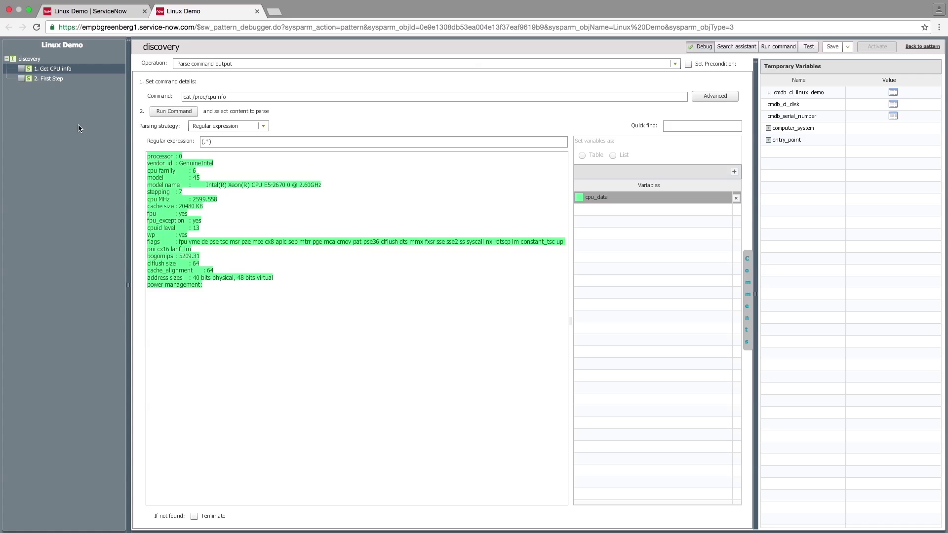
click(814, 51)
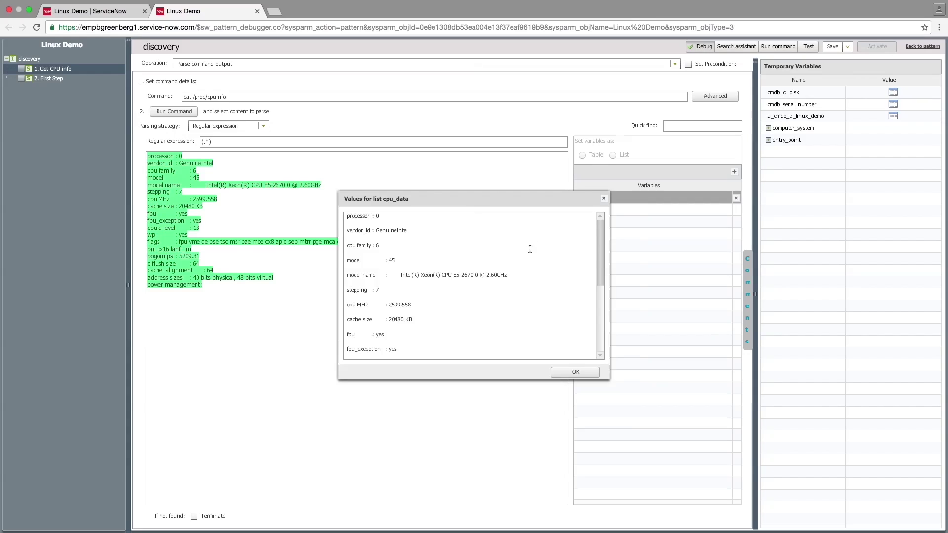
mouse_move(603, 234)
mouse_down()
mouse_move(599, 300)
mouse_move(597, 228)
mouse_up()
click(604, 199)
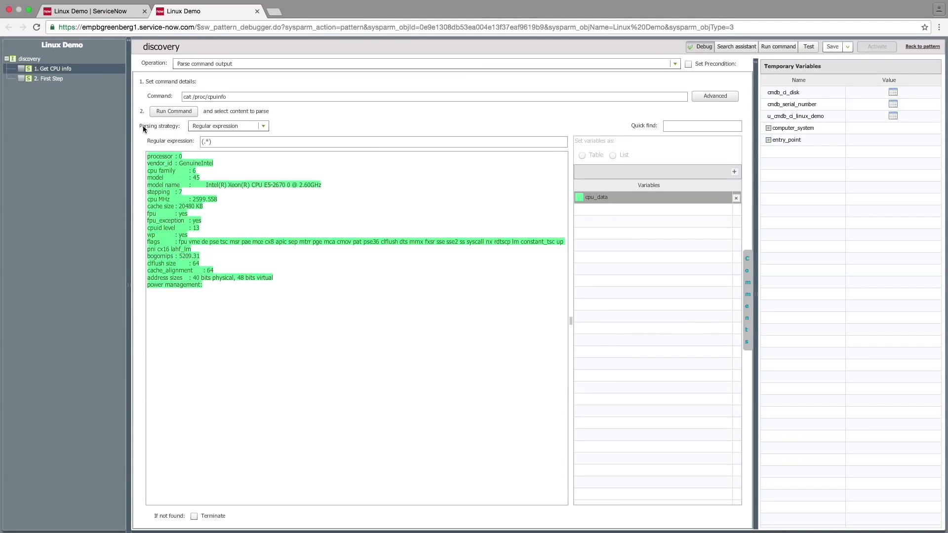
Select First Step and check the processor details stored in cpu_data
click(48, 78)
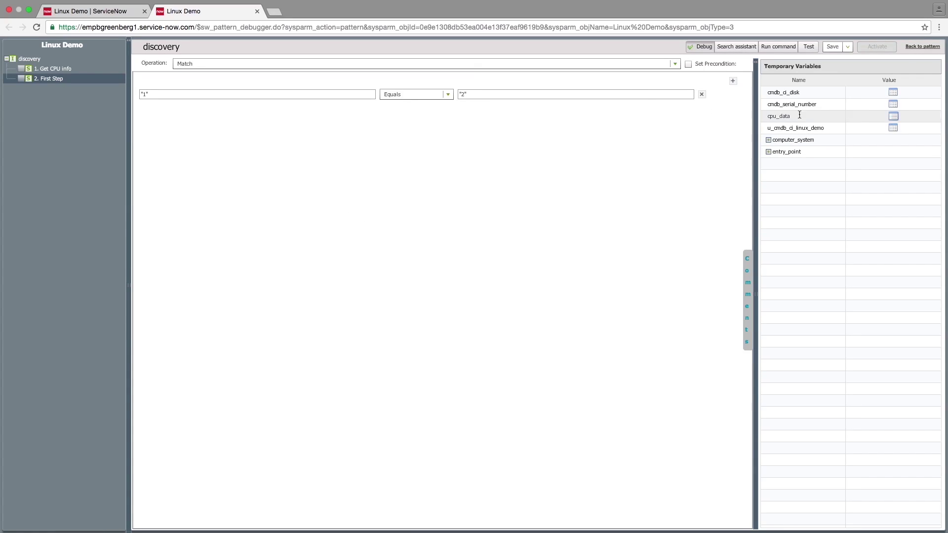
click(893, 116)
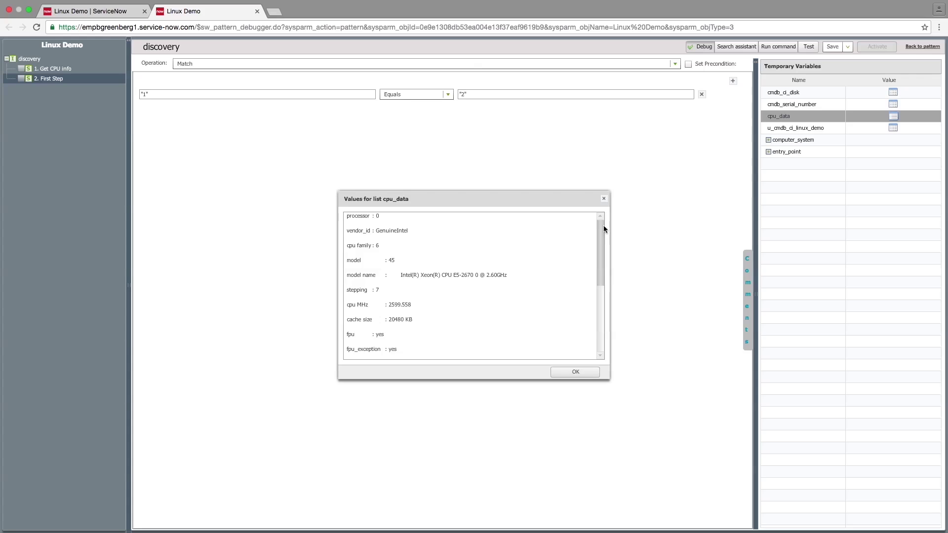
mouse_move(603, 226)
mouse_down()
mouse_move(595, 264)
mouse_move(600, 220)
mouse_up()
click(574, 372)
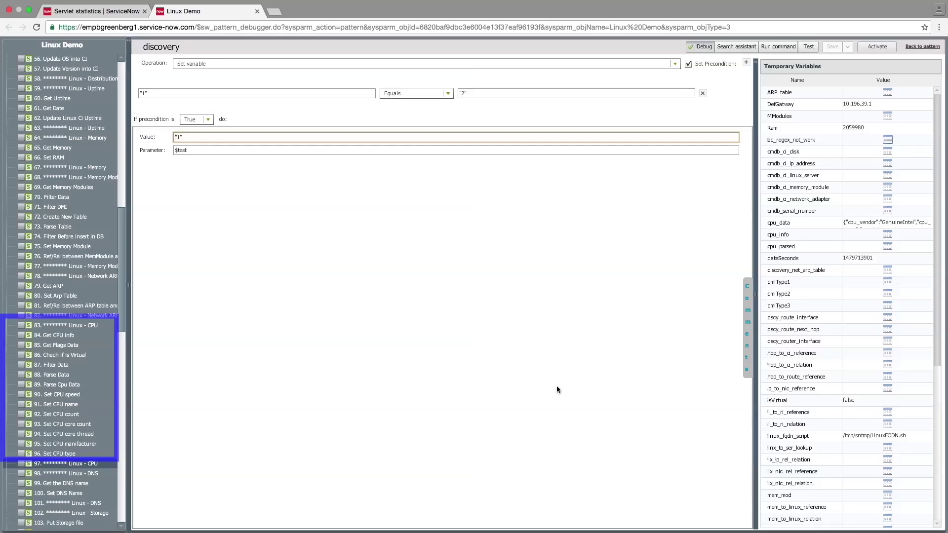
Scroll the cmdb_ci_linux_server table attributes to the CPU columns, then close them
click(887, 176)
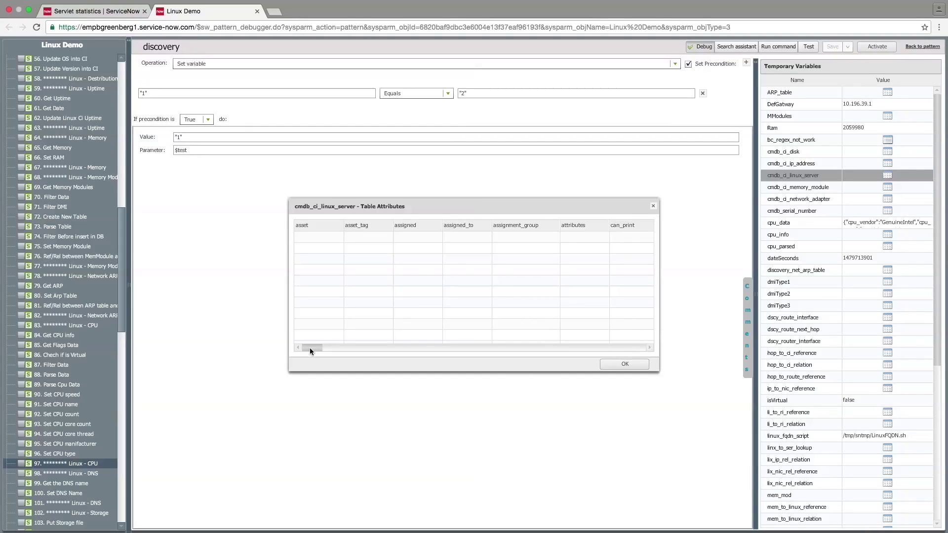
drag(310, 348, 392, 348)
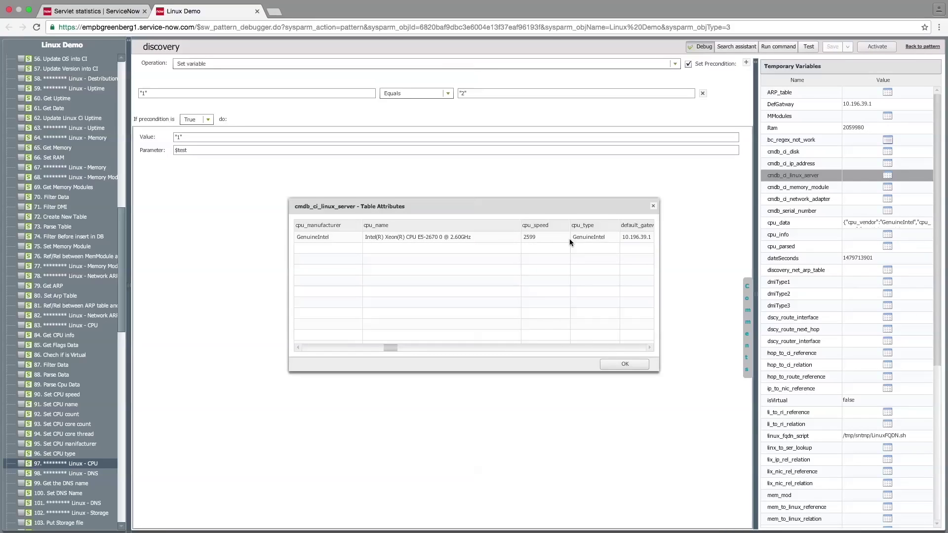
click(624, 364)
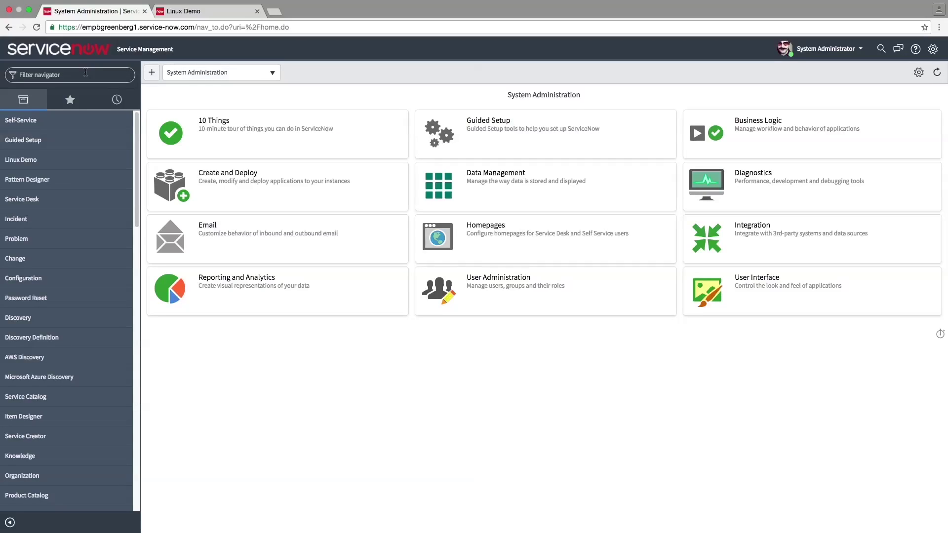
Open the Linux Demo record from the UNIX CI Classifications list
click(85, 72)
text(class)
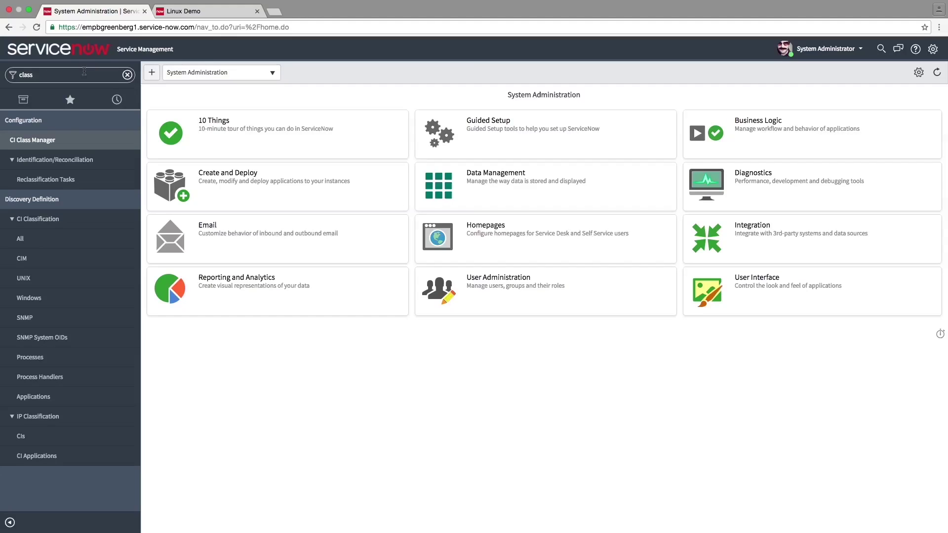
click(45, 280)
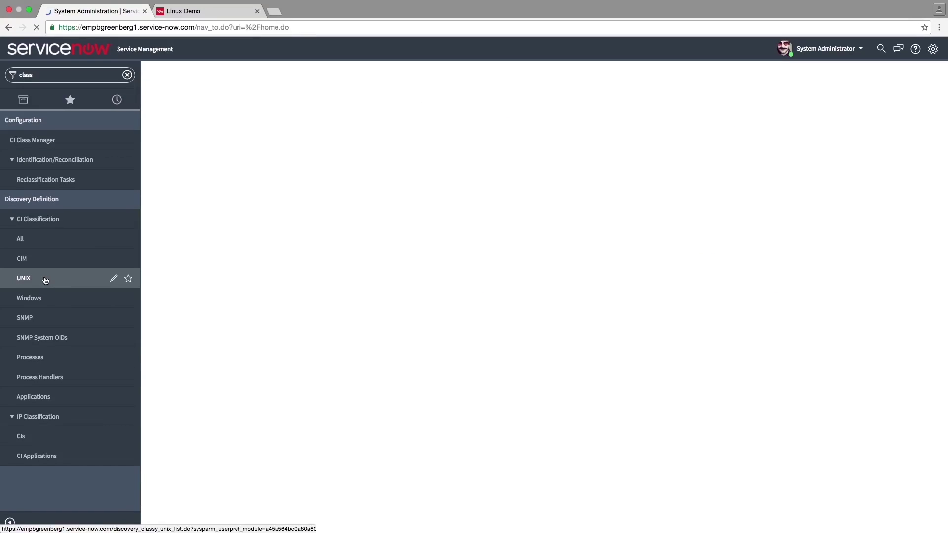
click(211, 131)
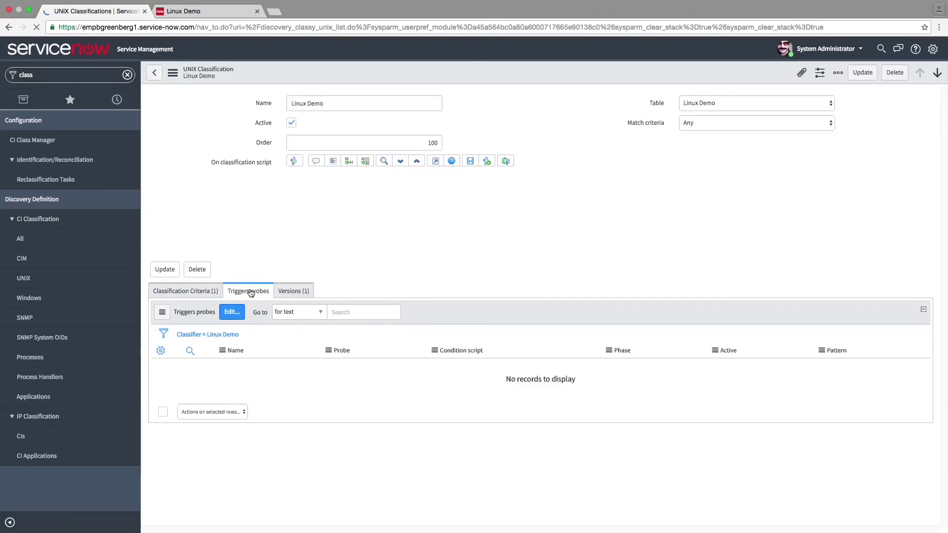
Add Horizontal Pattern to the probes this classification triggers and save the list
click(237, 329)
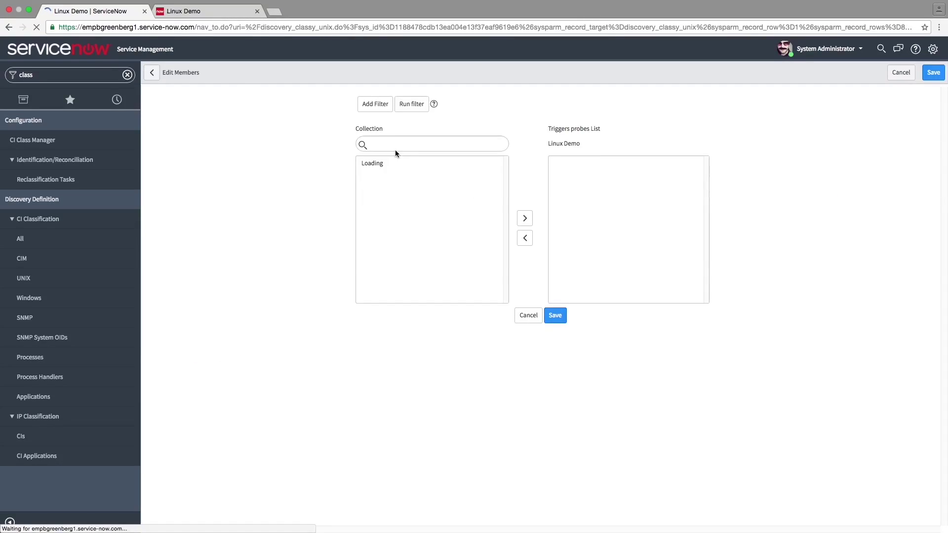
click(390, 165)
text(horizontal patte)
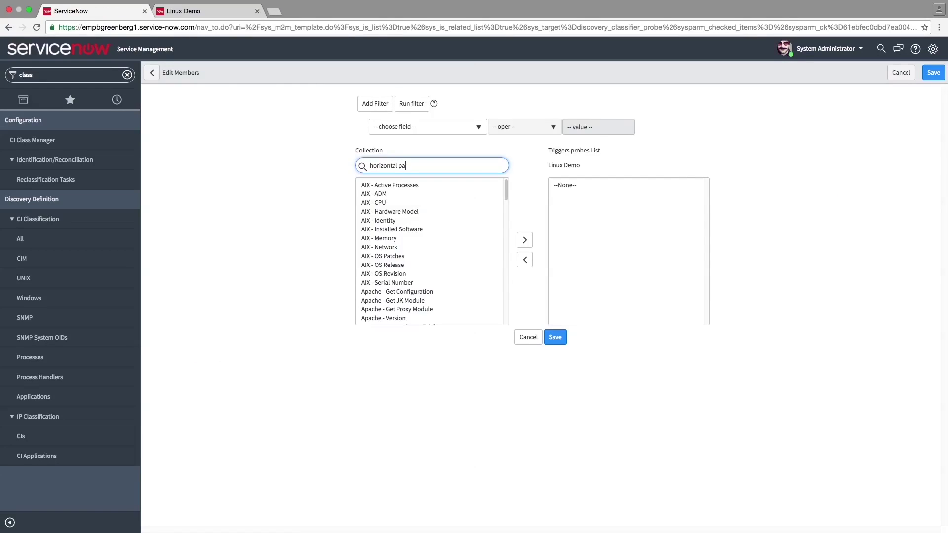
click(365, 186)
click(526, 241)
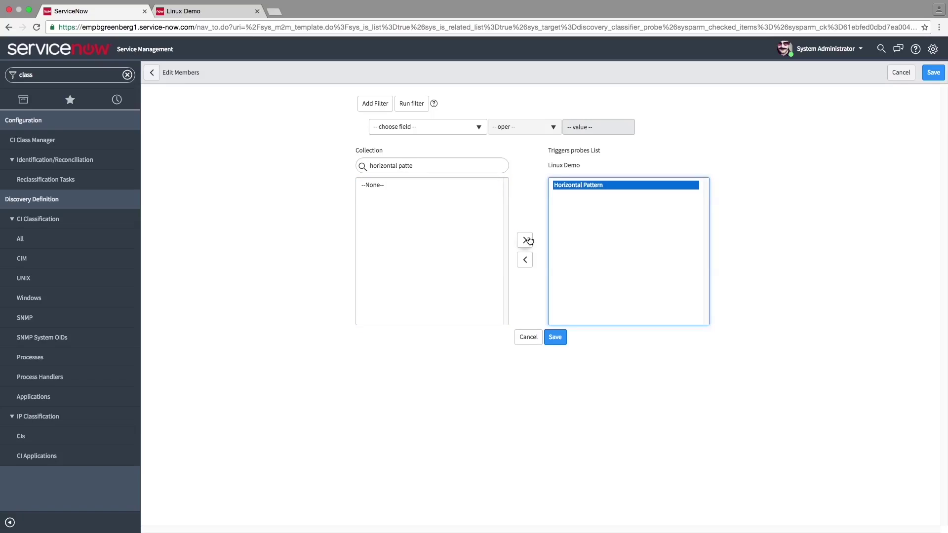
click(557, 337)
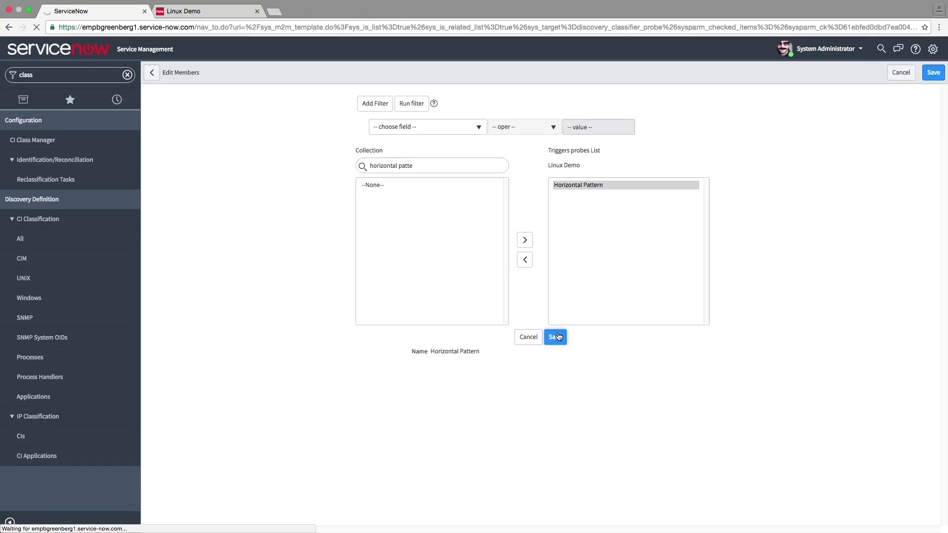
Set the Horizontal Pattern trigger to phase Identification with pattern Linux Demo, then update the record
click(716, 387)
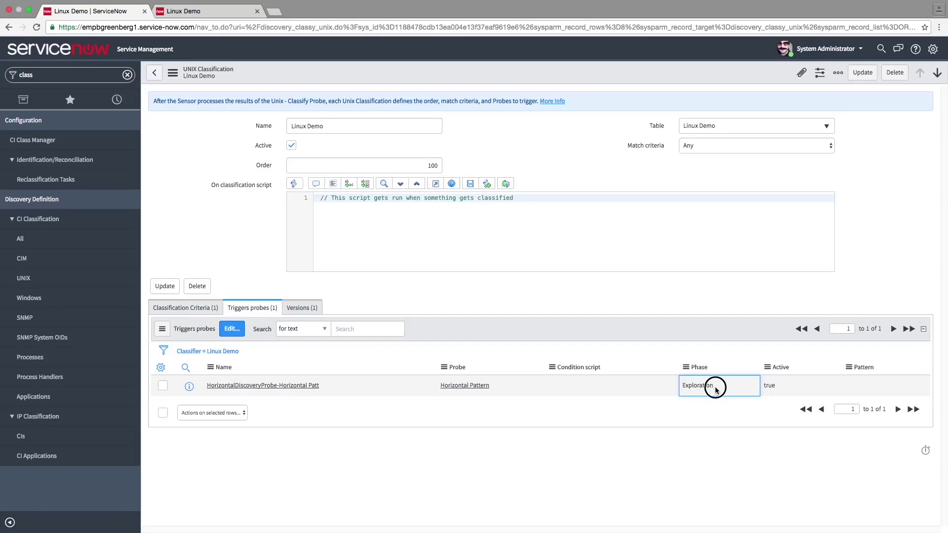
double_click(716, 387)
click(740, 387)
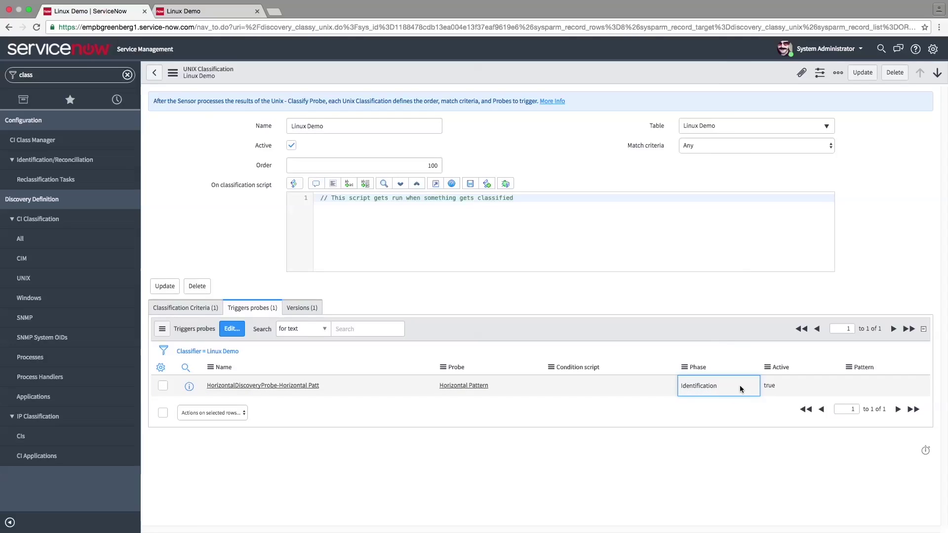
double_click(867, 391)
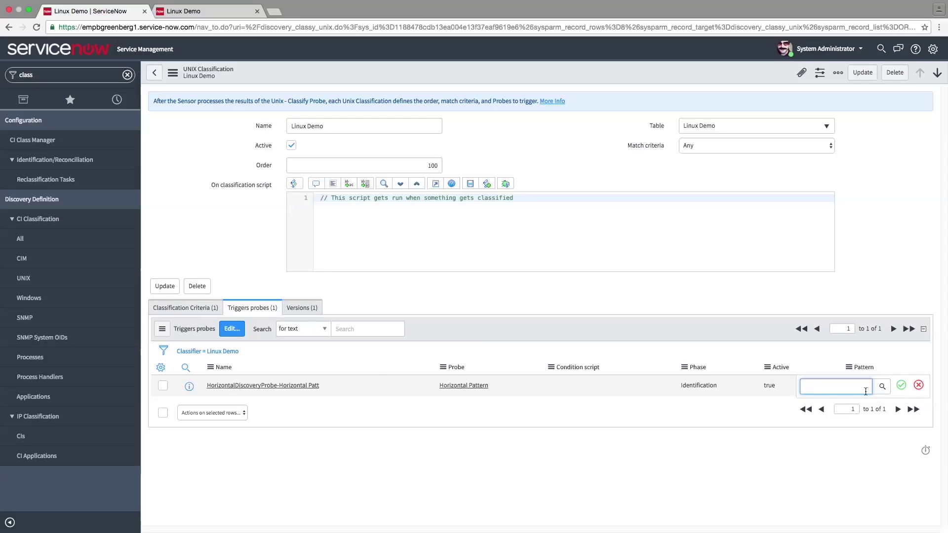
text(Linux D)
click(830, 400)
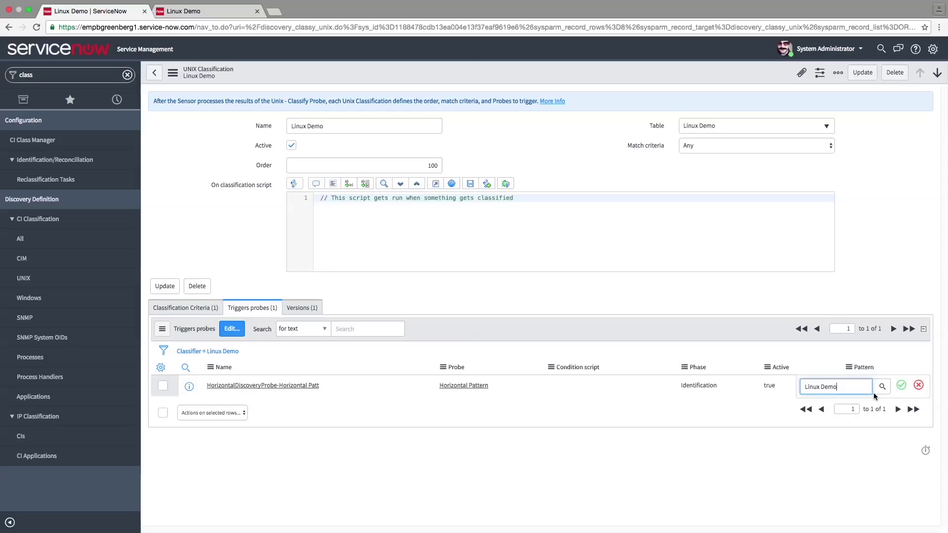
click(902, 385)
click(862, 72)
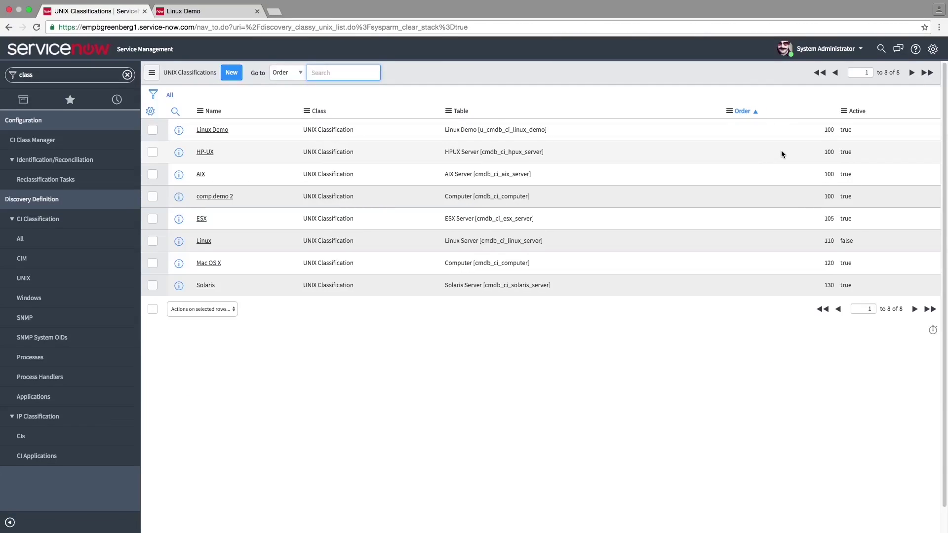
Run a Quick Discovery on 10.196.39.209 with the MID server selected
click(127, 75)
text(discove)
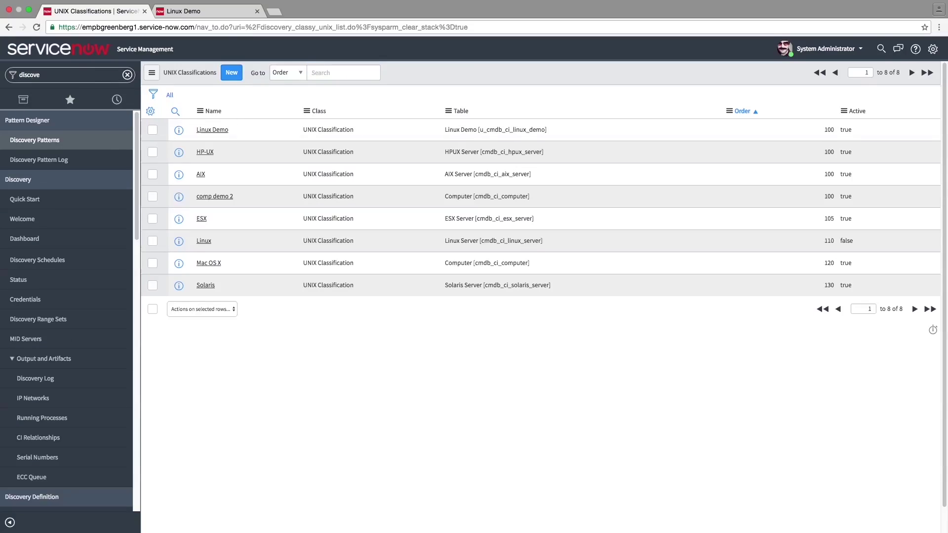
click(43, 258)
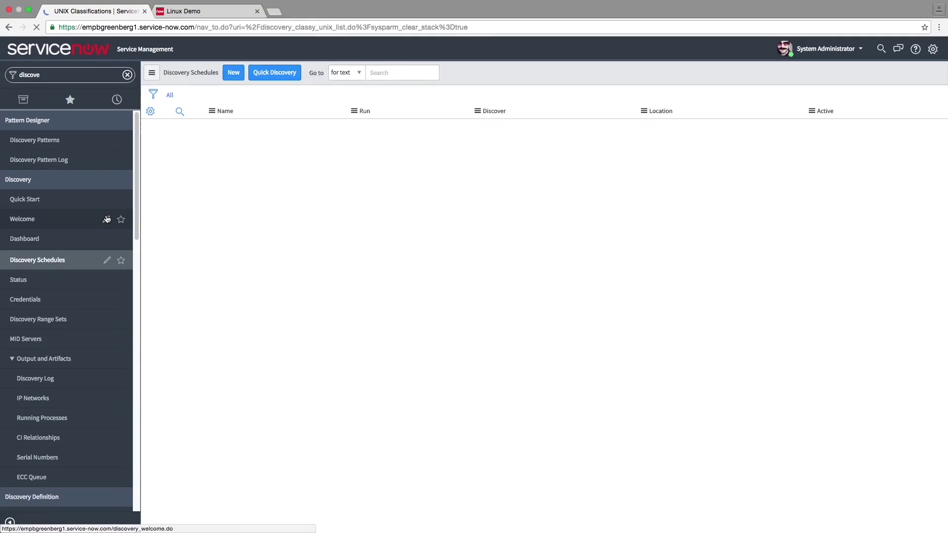
click(270, 74)
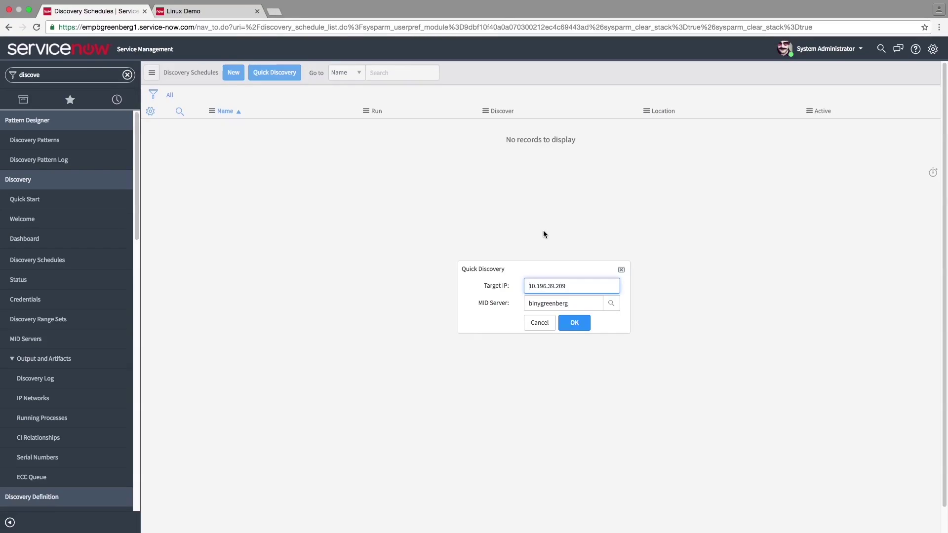
click(576, 304)
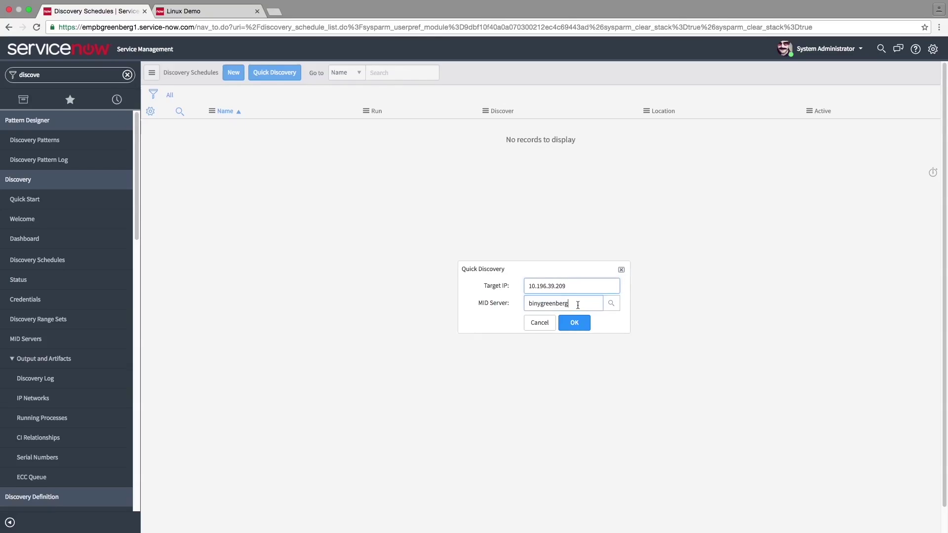
click(575, 323)
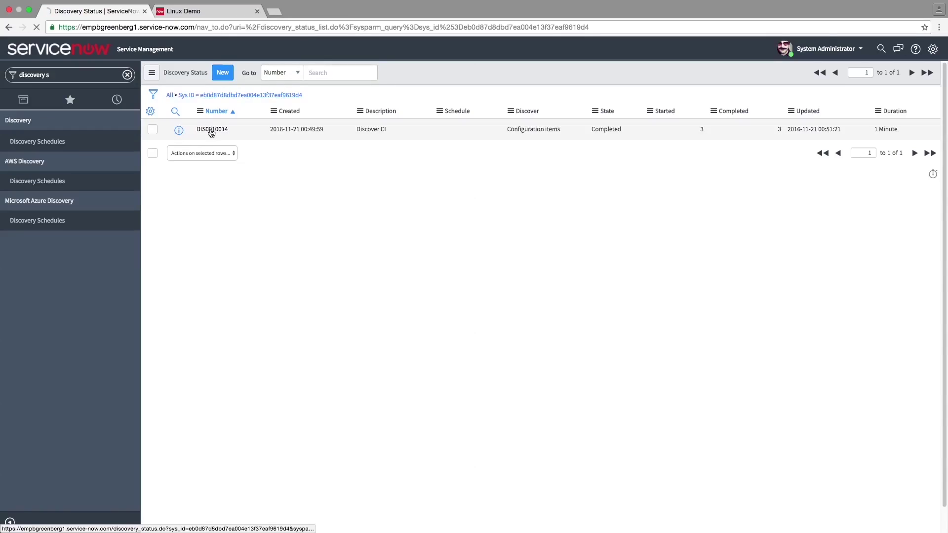
Open discovery status DIS0010014 and the pattern log for the Linux Demo run
click(210, 130)
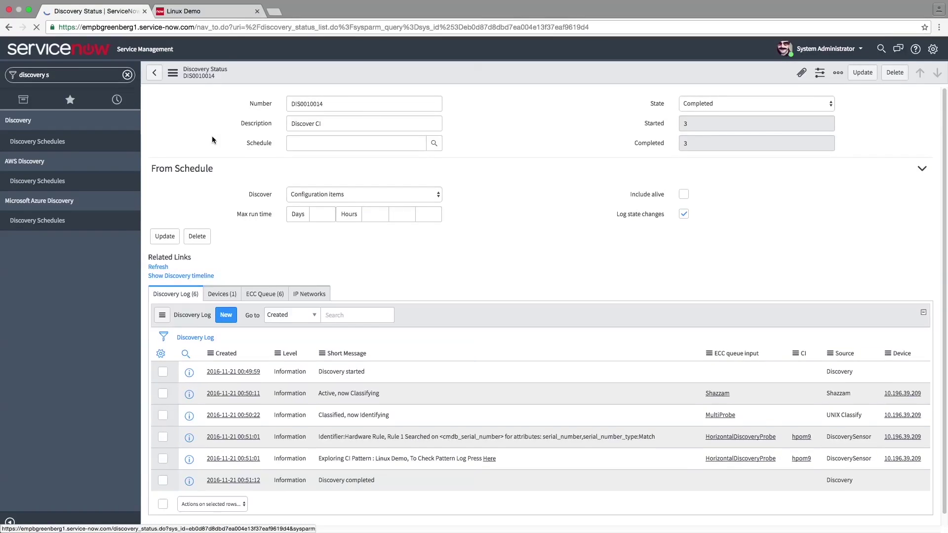
click(224, 327)
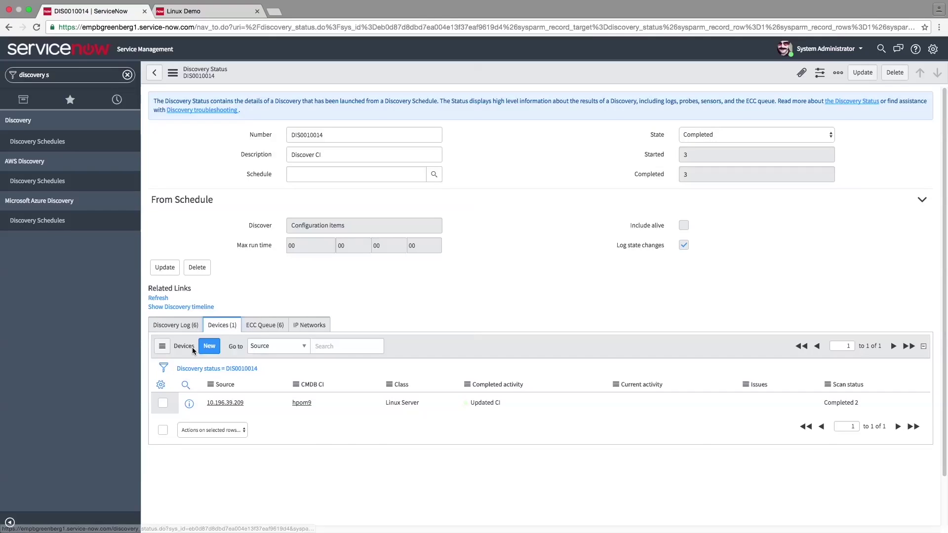
click(176, 326)
scroll(307, 333, down, 2)
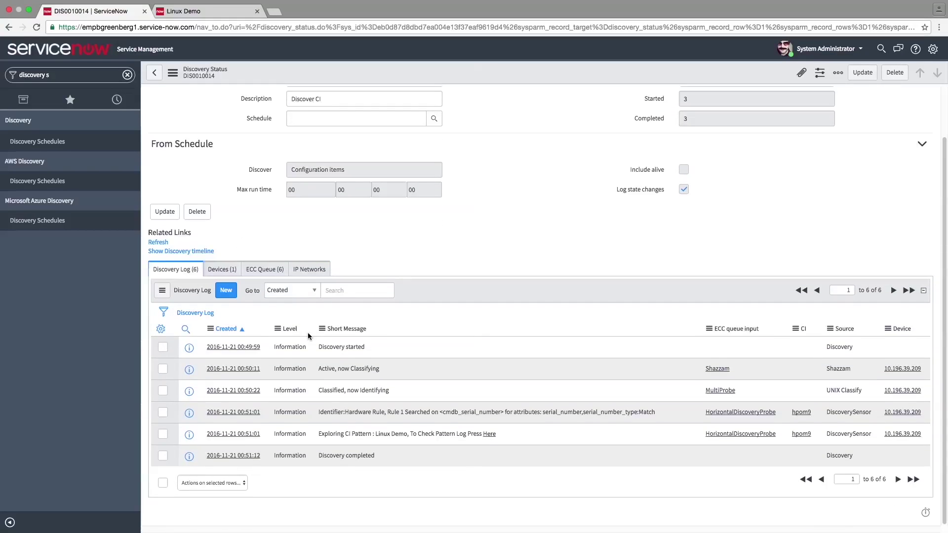
drag(376, 434, 412, 434)
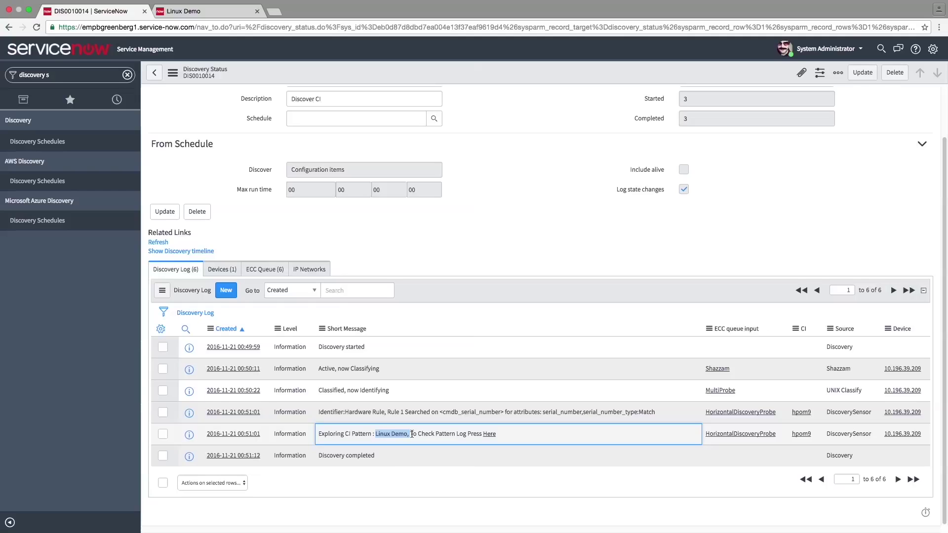
click(491, 439)
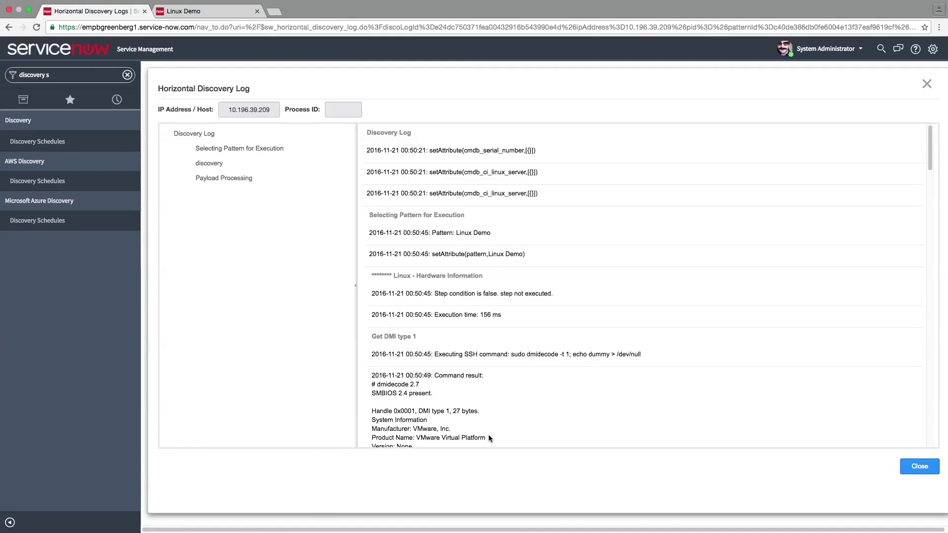
Check the Get DMI type 1 output and Payload Processing steps, then close the log
click(180, 163)
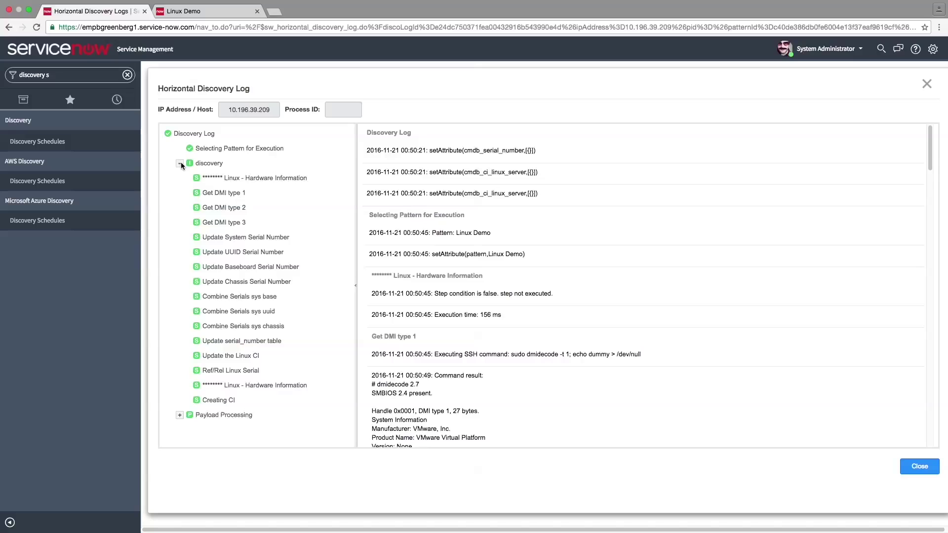
click(232, 194)
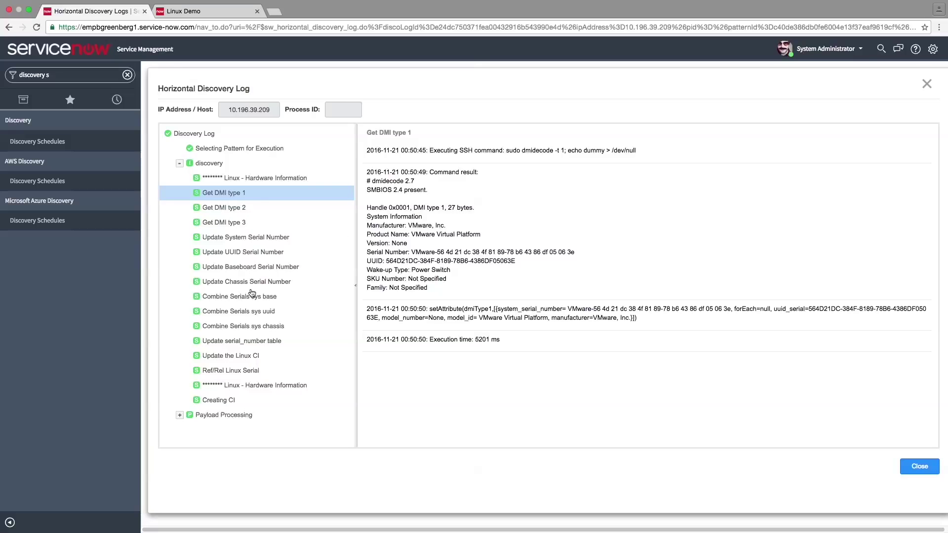
click(180, 415)
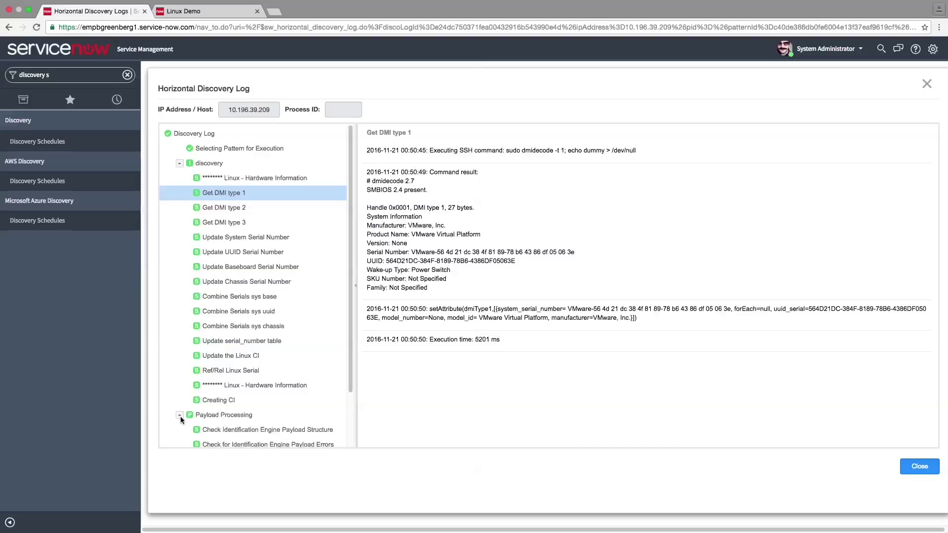
scroll(206, 379, down, 3)
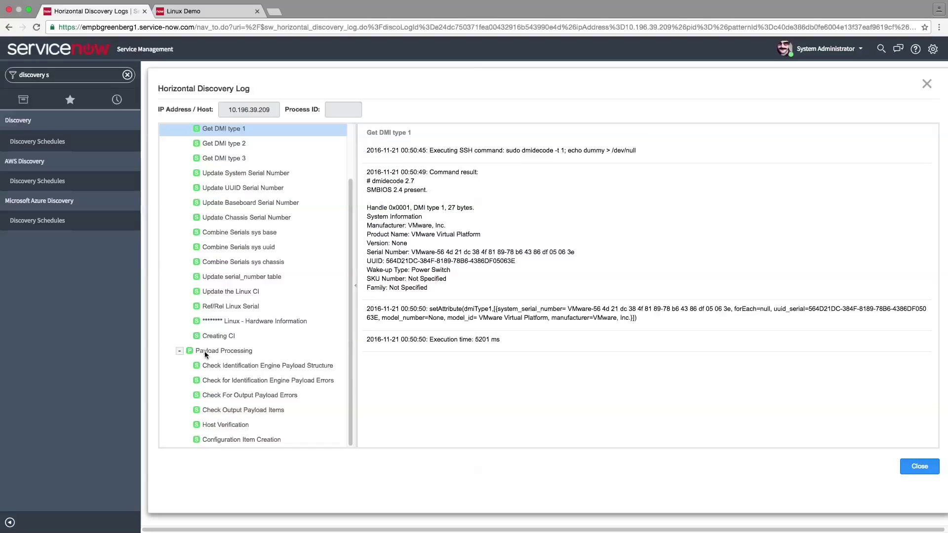
scroll(265, 354, up, 3)
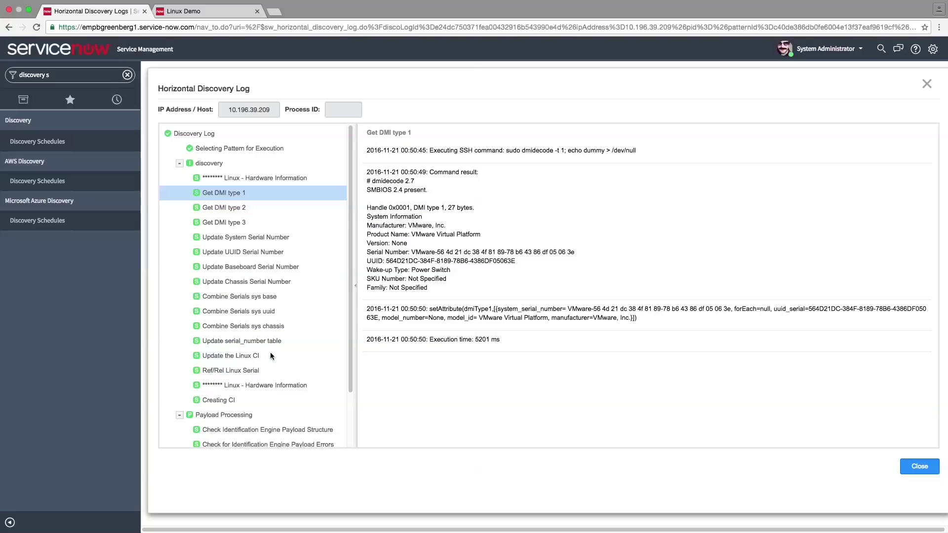
click(914, 466)
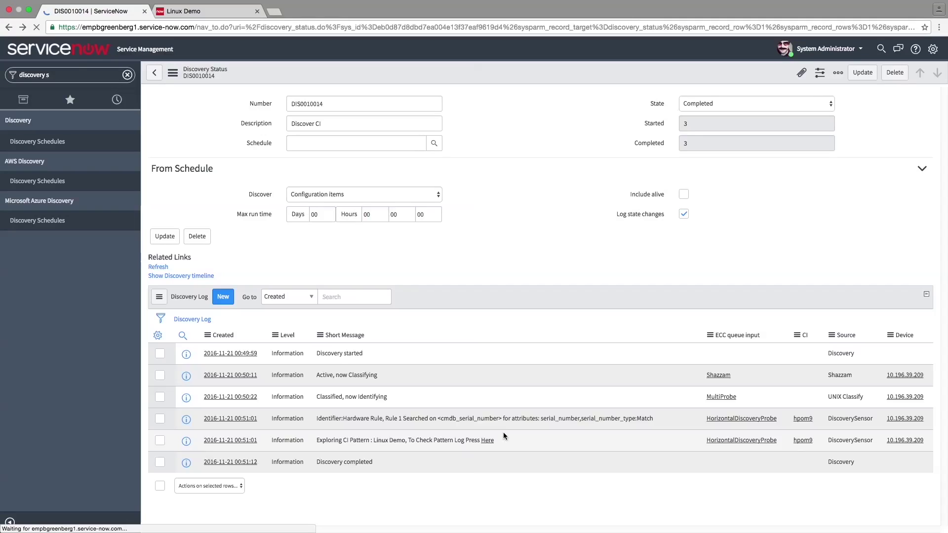